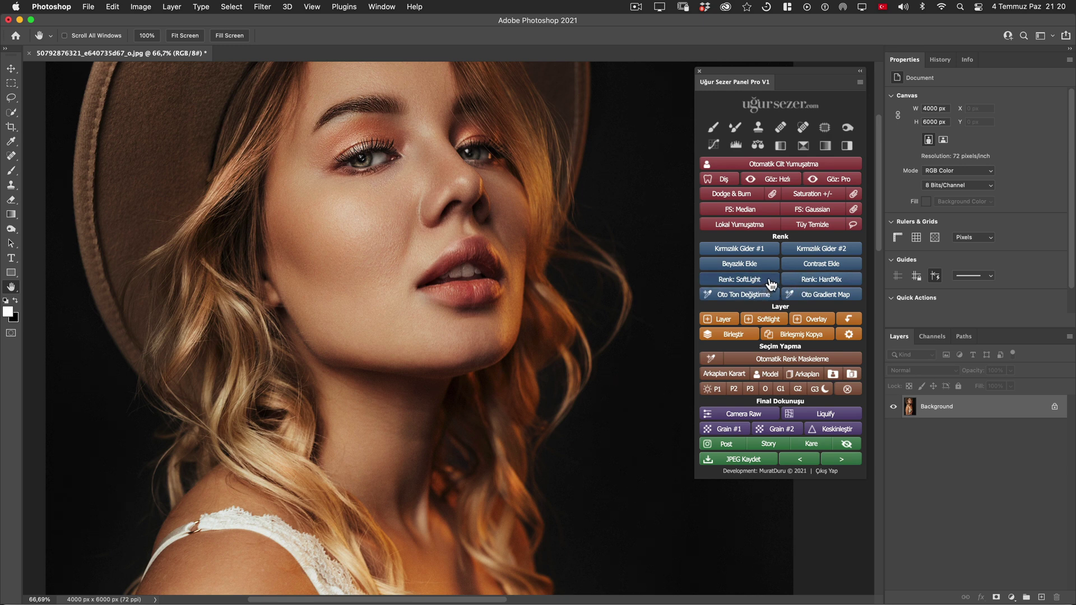
Step: Add the Soft Light colour layer 'Renk Seç | Maskeyi Boya' and target its black mask
click(772, 281)
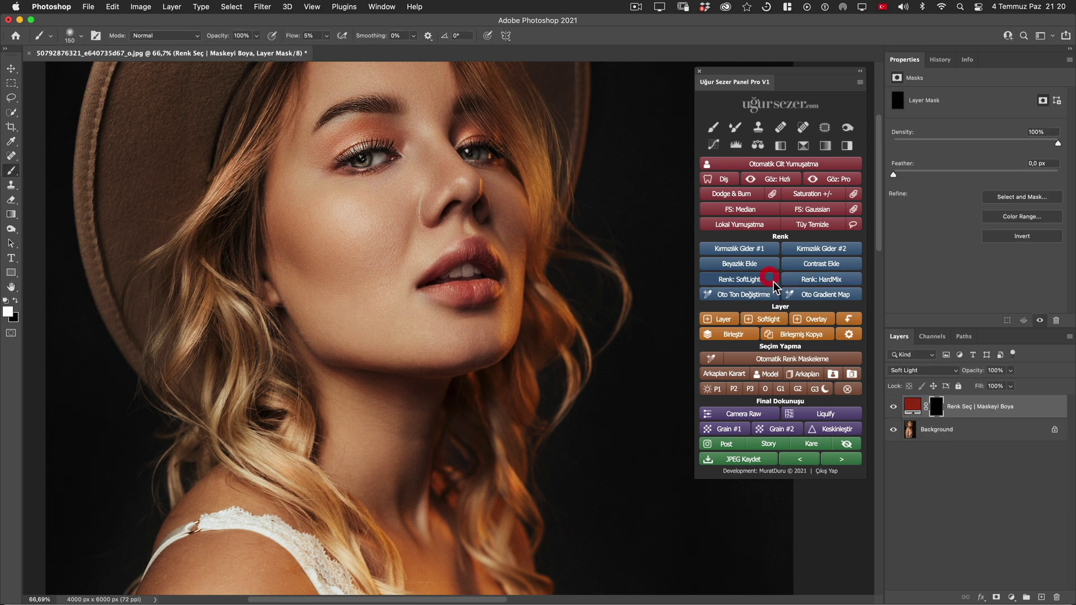
click(914, 409)
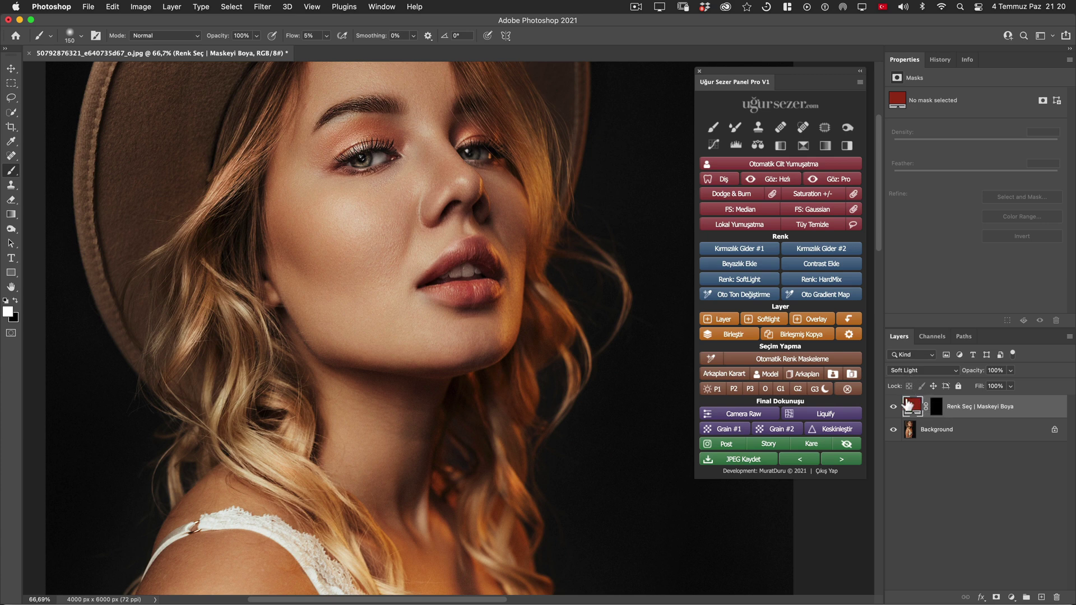
click(936, 407)
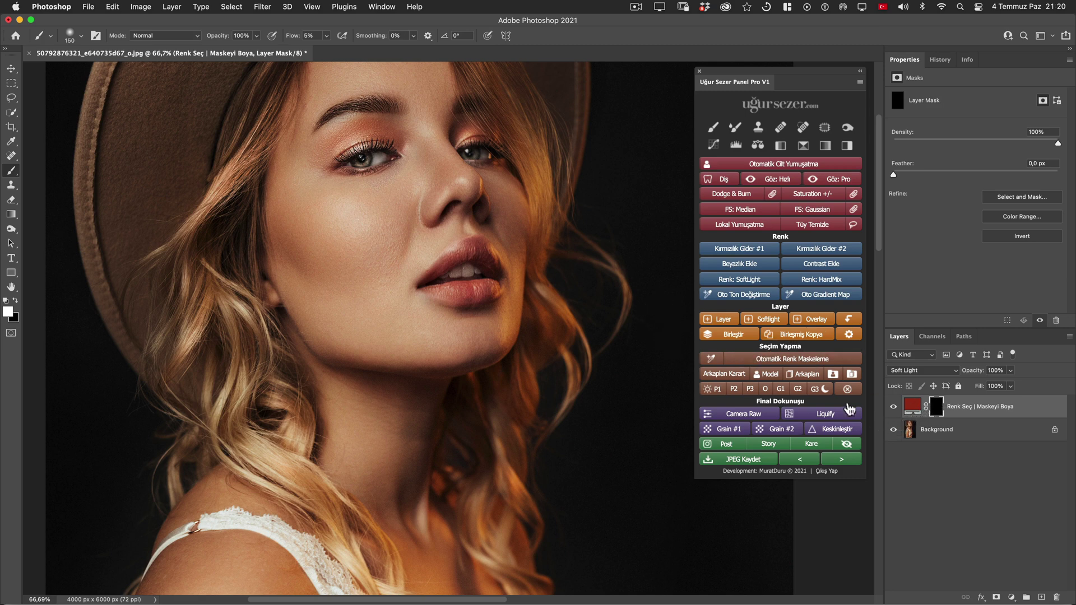
Step: Paint white on the mask over the upper and lower lips to deepen their red
scroll(501, 297, up, 2)
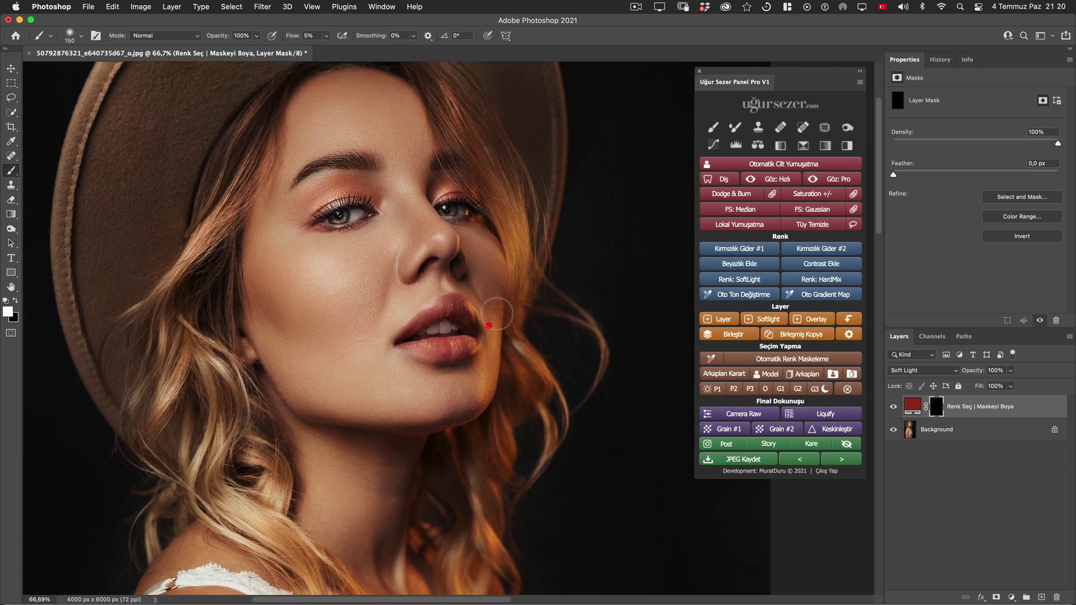
drag(497, 313, 506, 290)
key(bracketleft)
key(bracketleft)
key(bracketleft)
mouse_move(430, 315)
mouse_down()
mouse_move(453, 308)
mouse_move(426, 353)
mouse_move(463, 305)
mouse_move(429, 351)
mouse_up()
key(bracketright)
key(bracketright)
key(bracketleft)
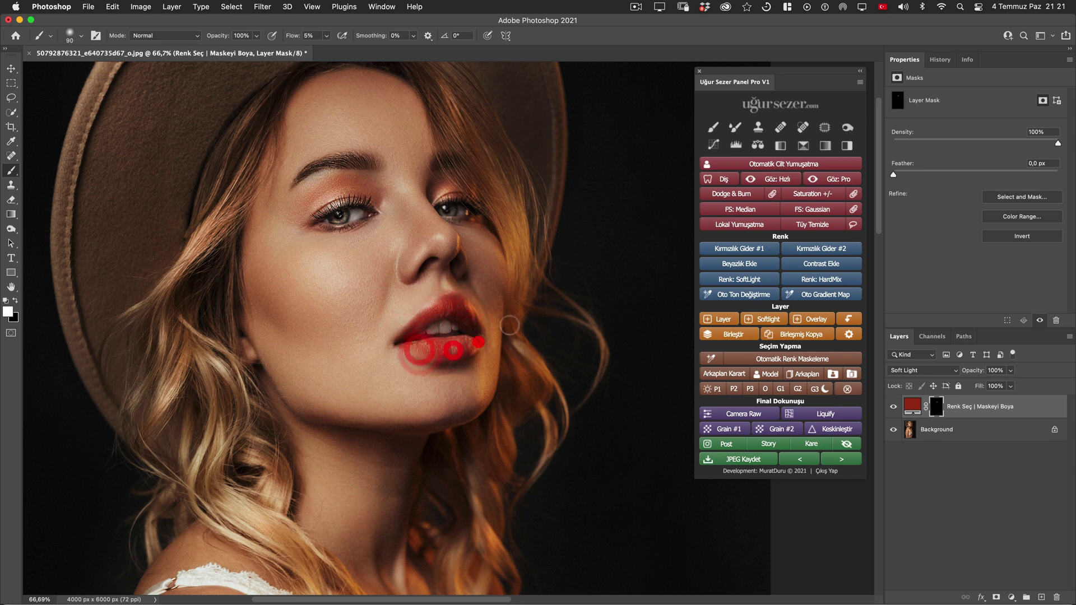
click(481, 339)
click(893, 407)
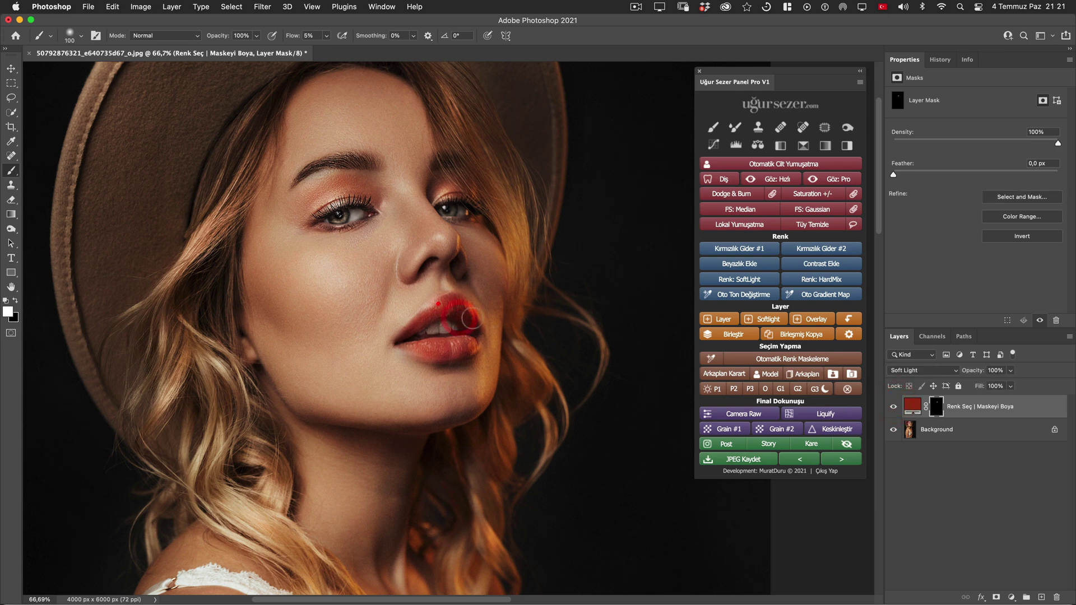
Step: Change the lip tint's fill colour to a slightly redder, darker red
double_click(912, 406)
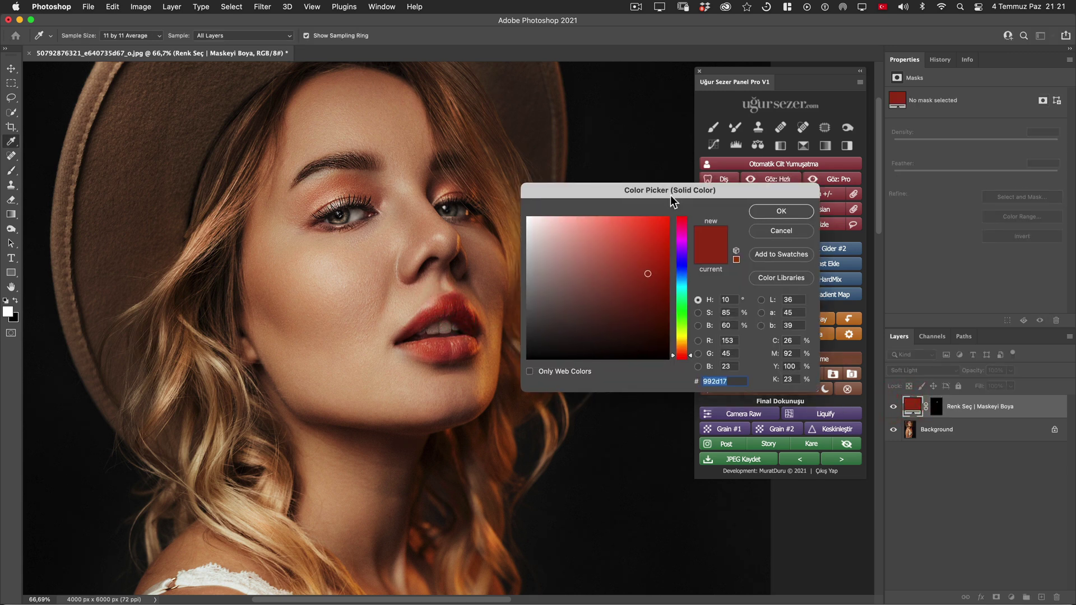
drag(662, 183, 673, 219)
click(692, 386)
drag(650, 305, 655, 309)
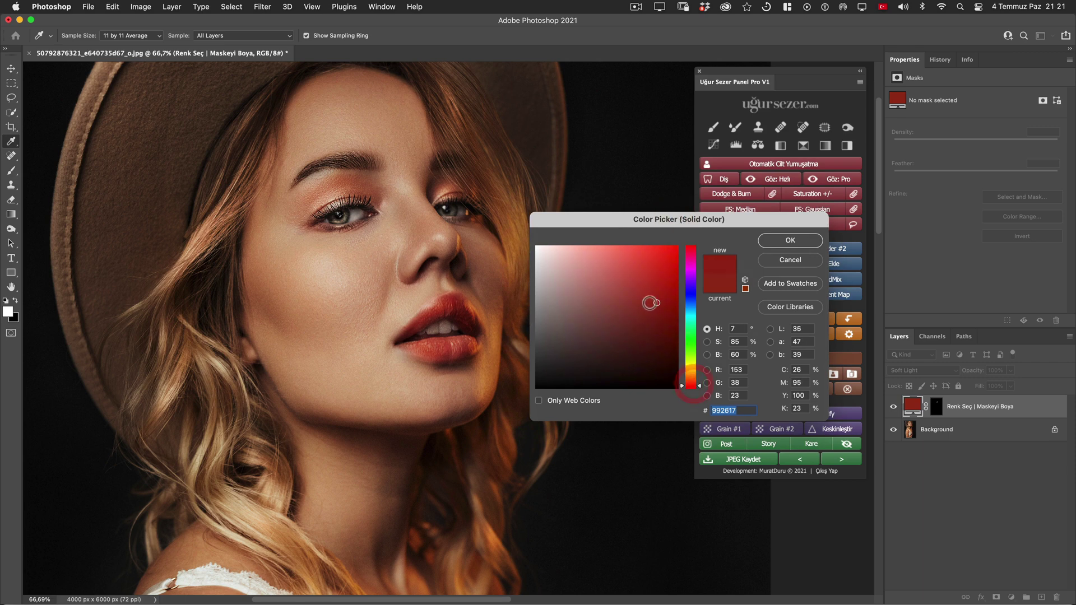
click(771, 242)
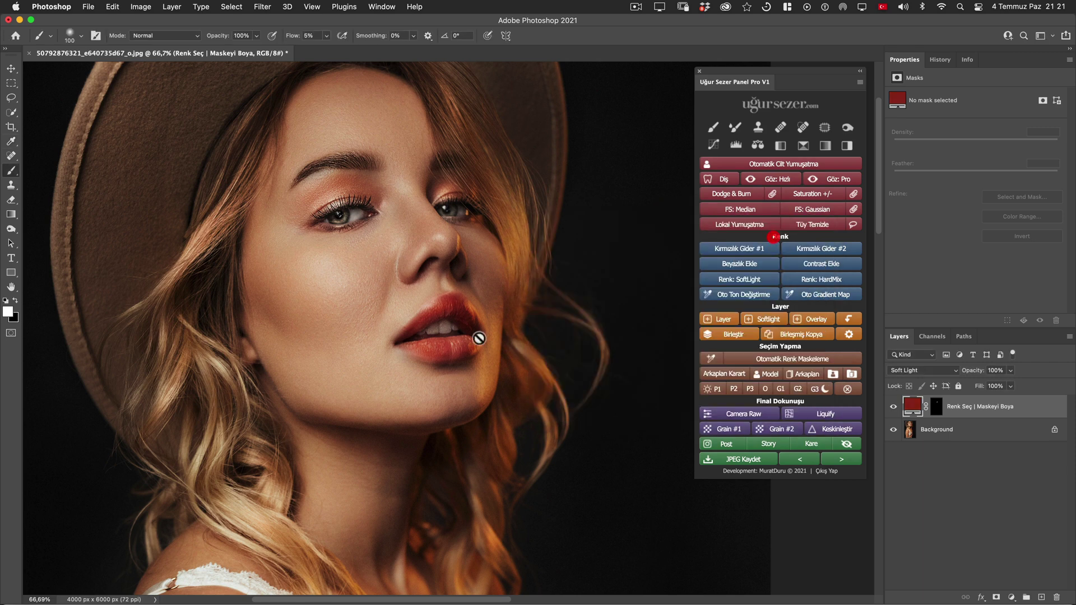
Step: Lower the lip tint layer's opacity to 43%, comparing the result on the portrait
click(935, 404)
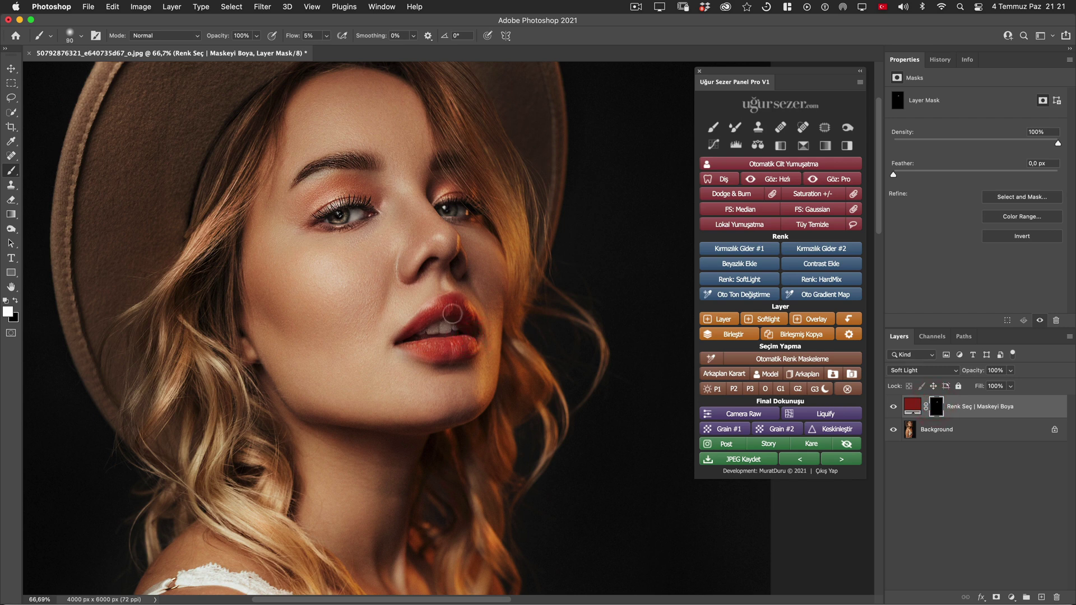
key(bracketright)
click(894, 408)
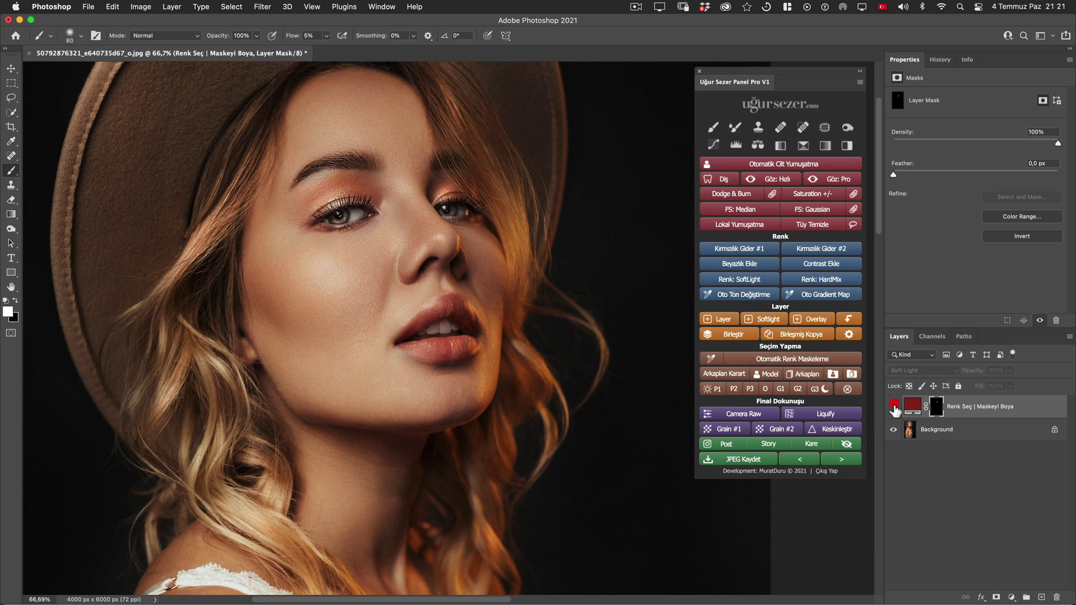
drag(955, 370, 955, 377)
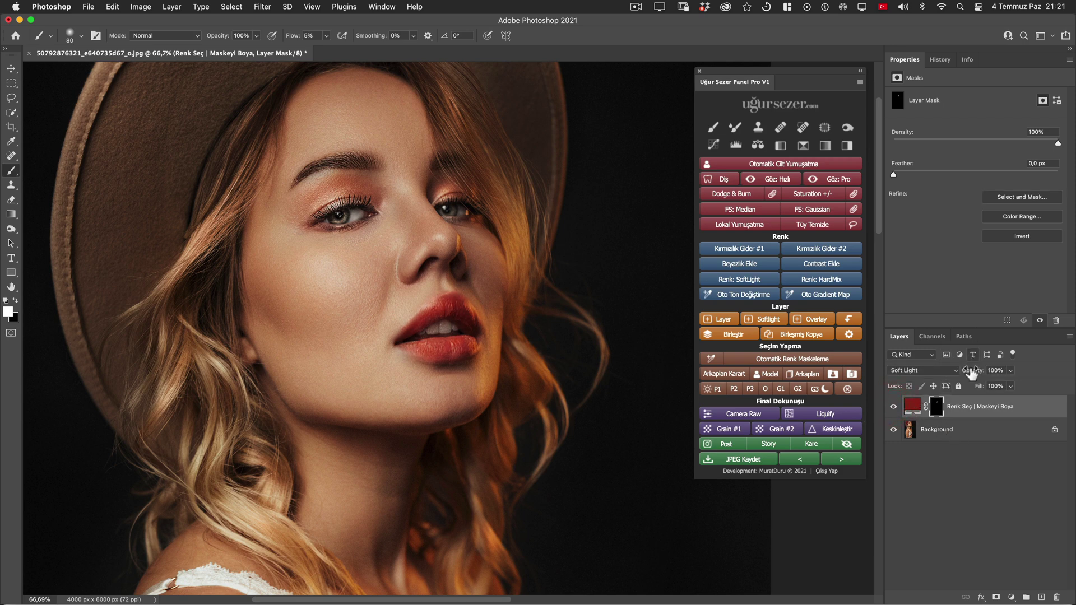
click(913, 407)
drag(549, 289, 514, 297)
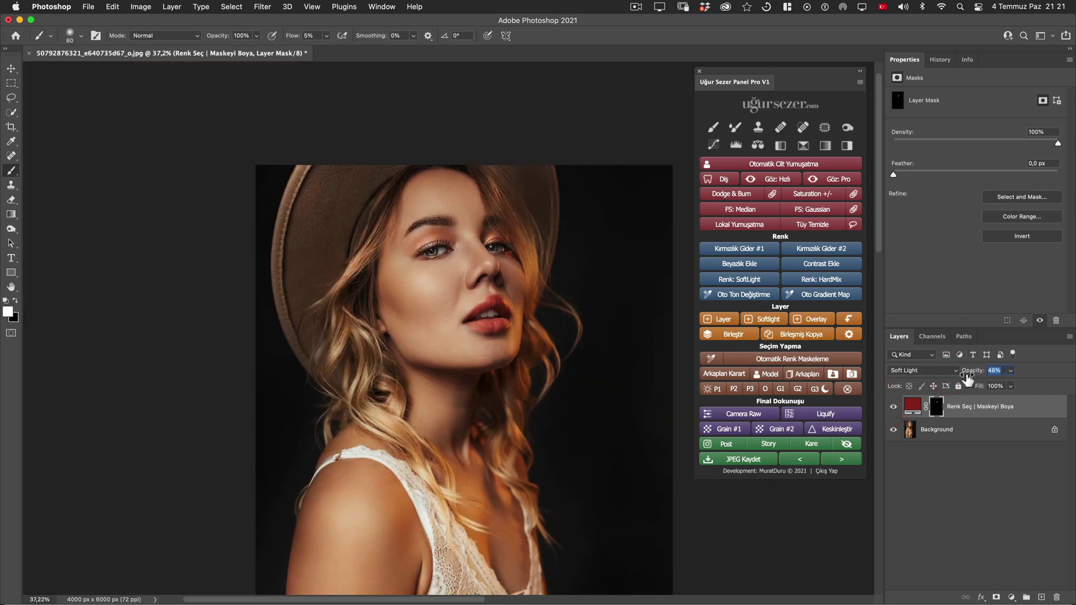
drag(966, 380, 964, 380)
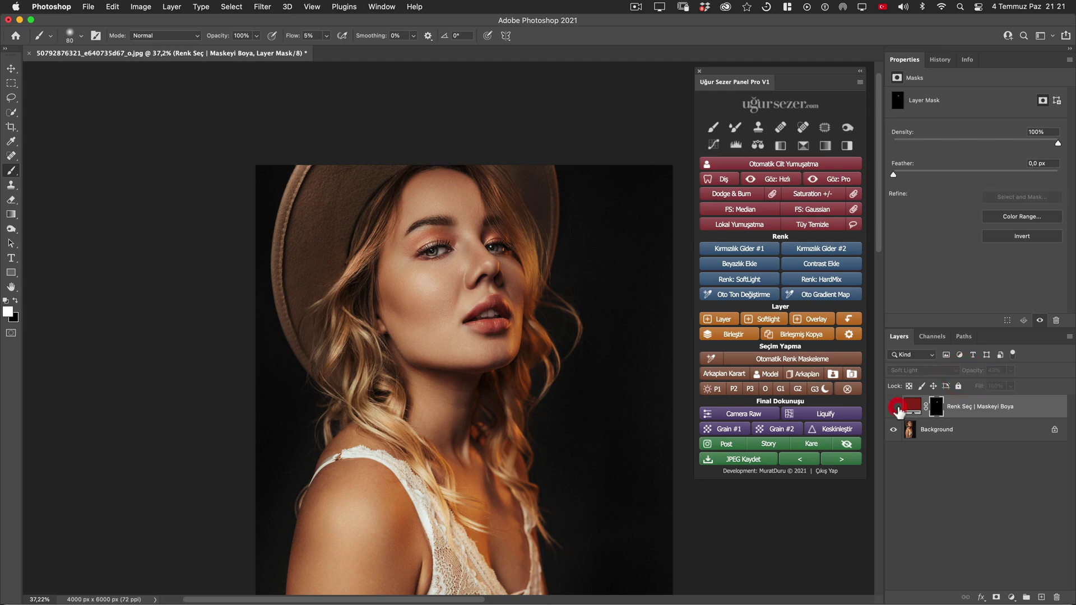
drag(506, 273, 521, 269)
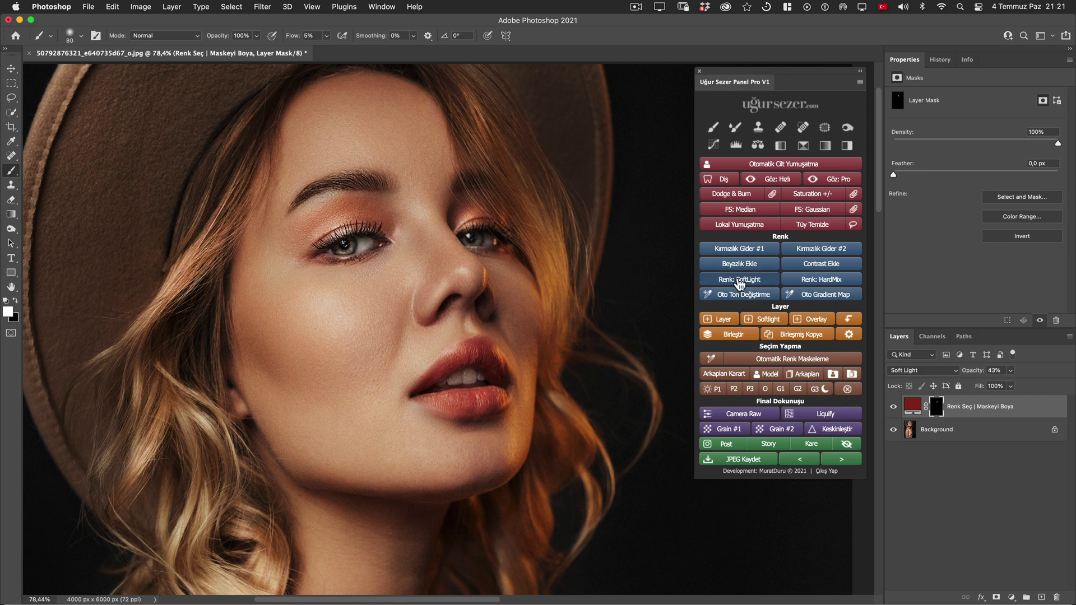
Step: Add a second Soft Light layer filled with orange #ce5a32, sampled from the eyelid
click(740, 280)
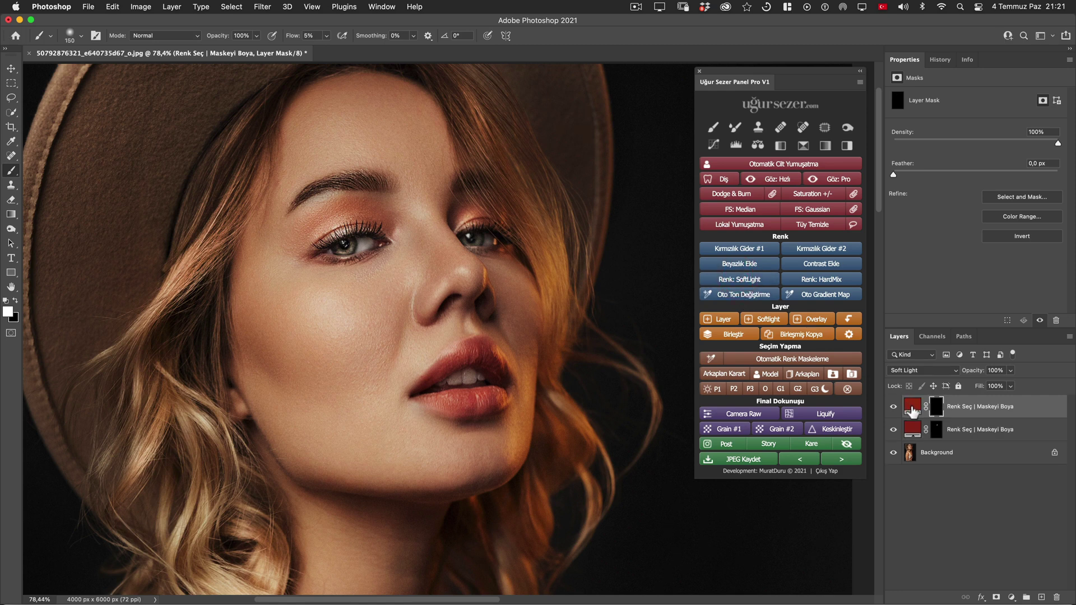
double_click(912, 413)
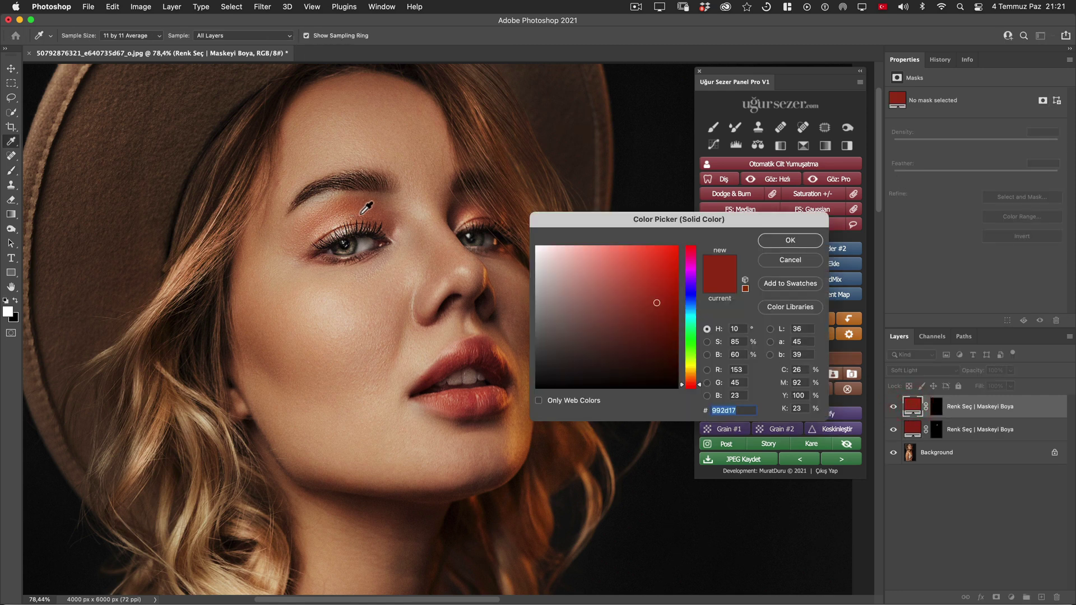
drag(362, 214, 374, 217)
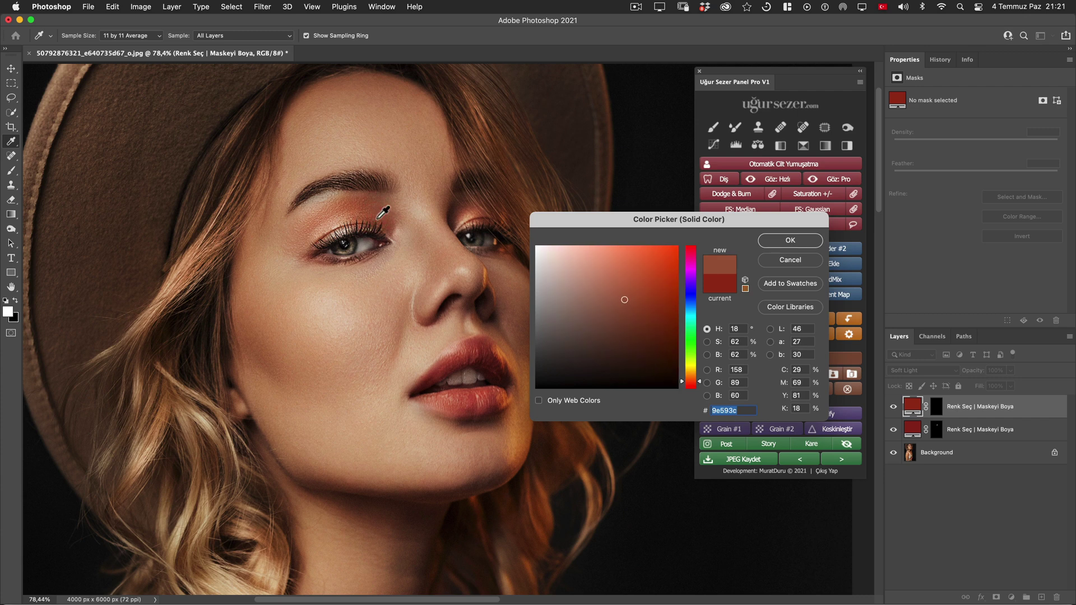
click(370, 216)
drag(635, 280, 644, 281)
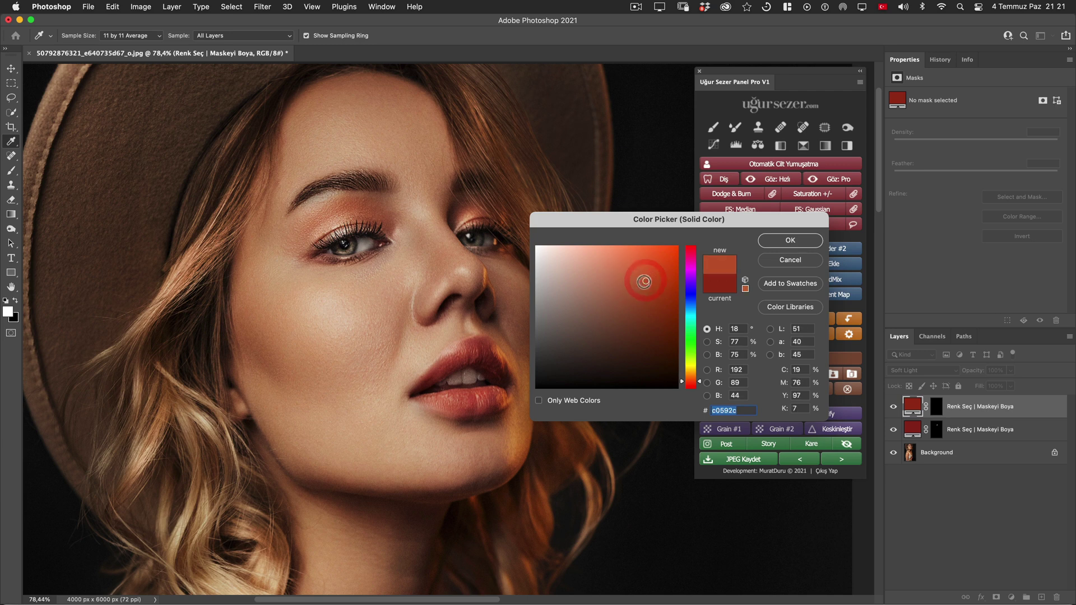
click(370, 214)
click(627, 273)
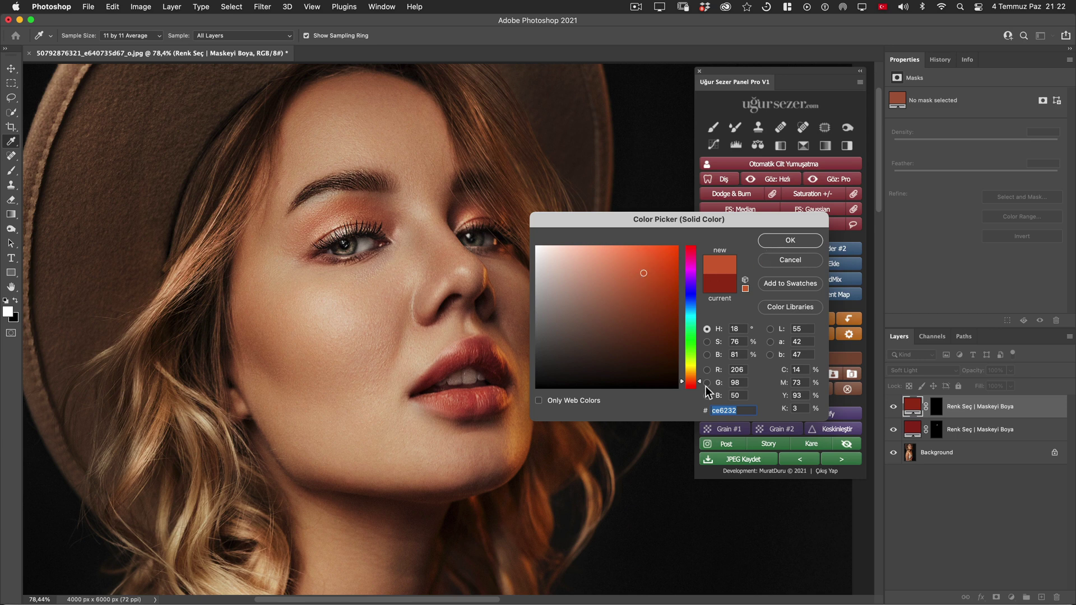
click(790, 240)
click(936, 405)
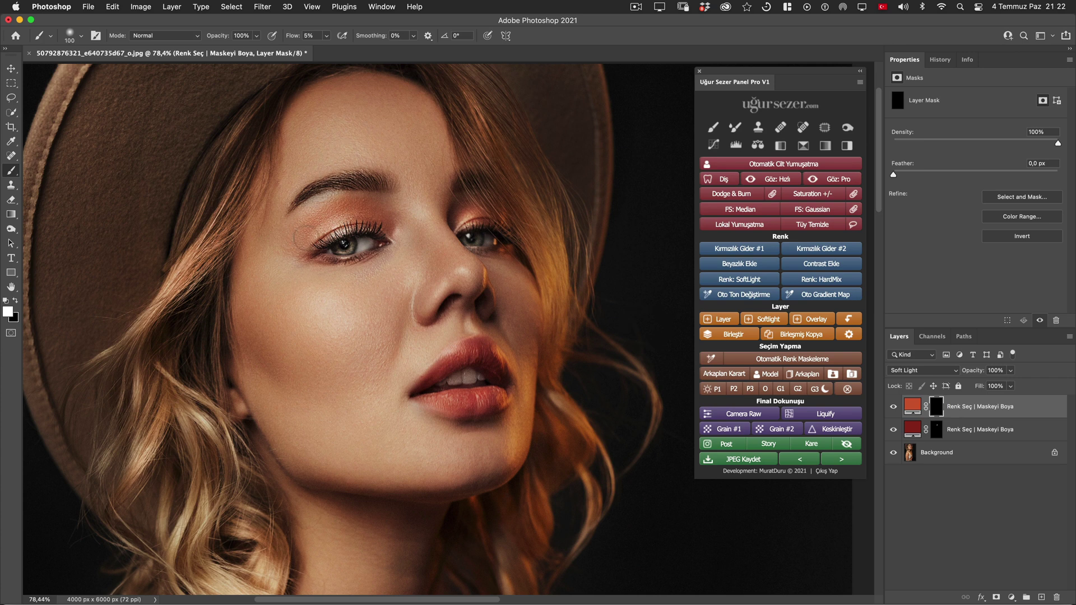
mouse_move(297, 238)
mouse_down()
mouse_move(331, 210)
mouse_move(376, 213)
mouse_move(293, 235)
mouse_up()
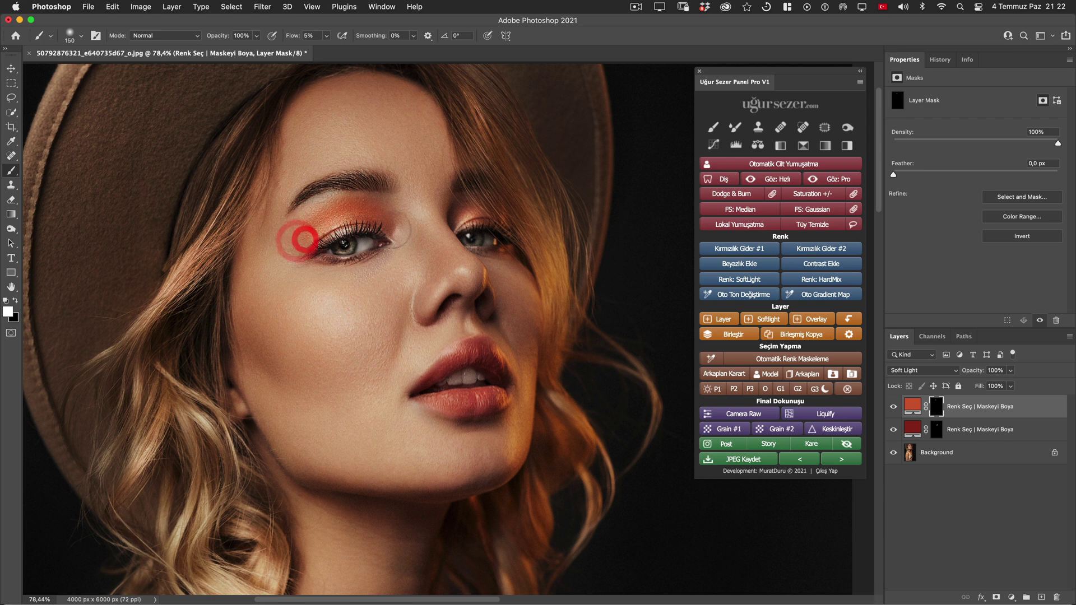
key(bracketleft)
key(bracketleft)
key(bracketleft)
drag(479, 218, 480, 205)
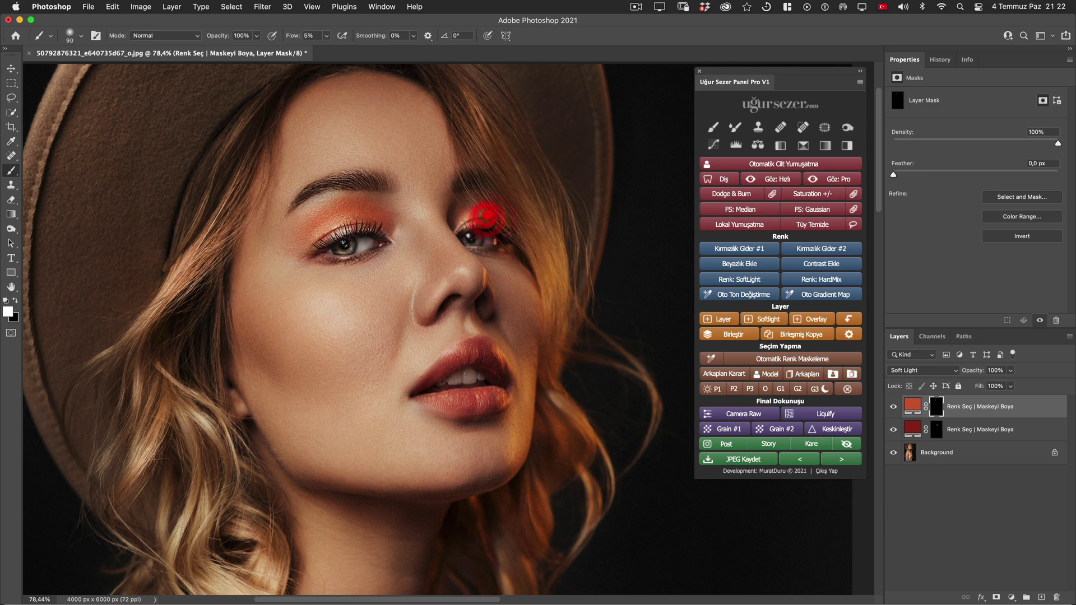
key(bracketright)
key(bracketright)
key(bracketleft)
key(bracketleft)
key(bracketleft)
mouse_move(348, 209)
mouse_down()
mouse_move(291, 252)
mouse_move(361, 259)
mouse_up()
key(bracketright)
key(bracketright)
key(bracketright)
drag(314, 221, 288, 240)
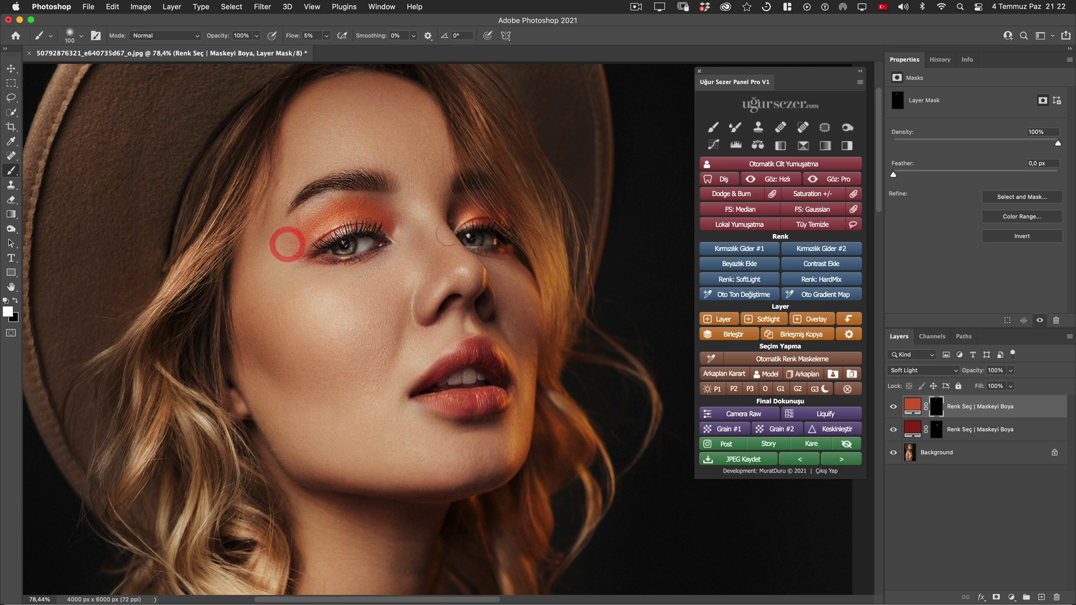
scroll(477, 286, down, 5)
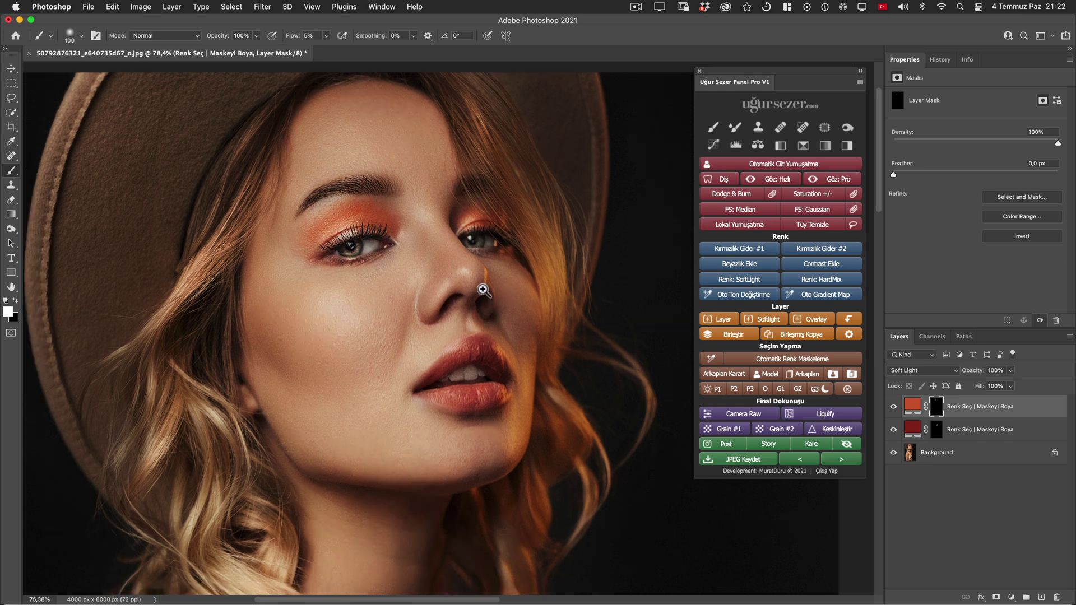
click(897, 409)
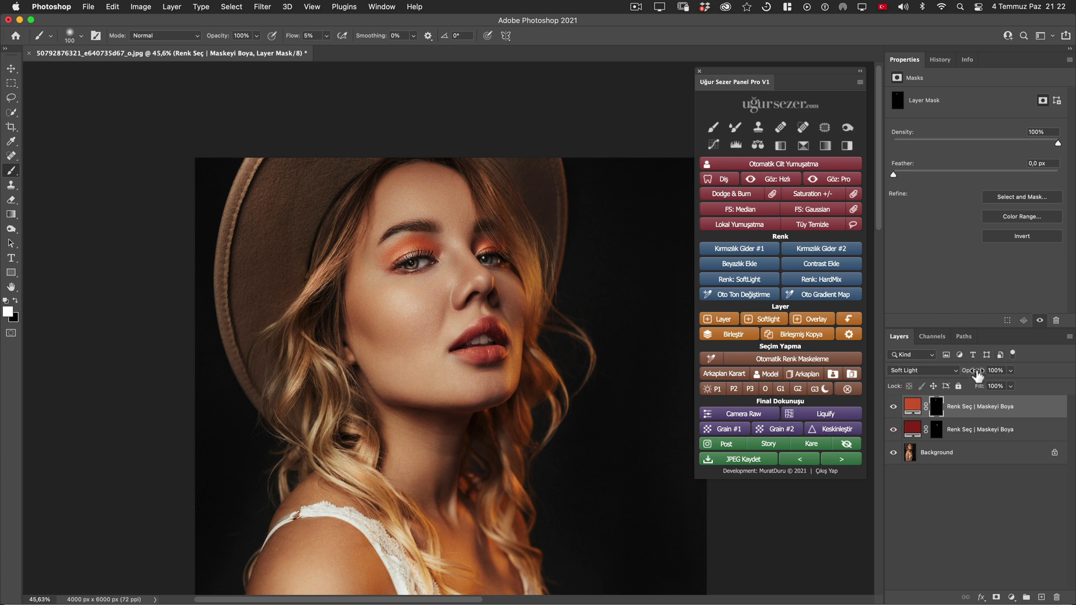
Step: Lower the top colour layer's opacity and set the second Renk Seç layer to about 30%
drag(977, 375, 957, 377)
click(893, 408)
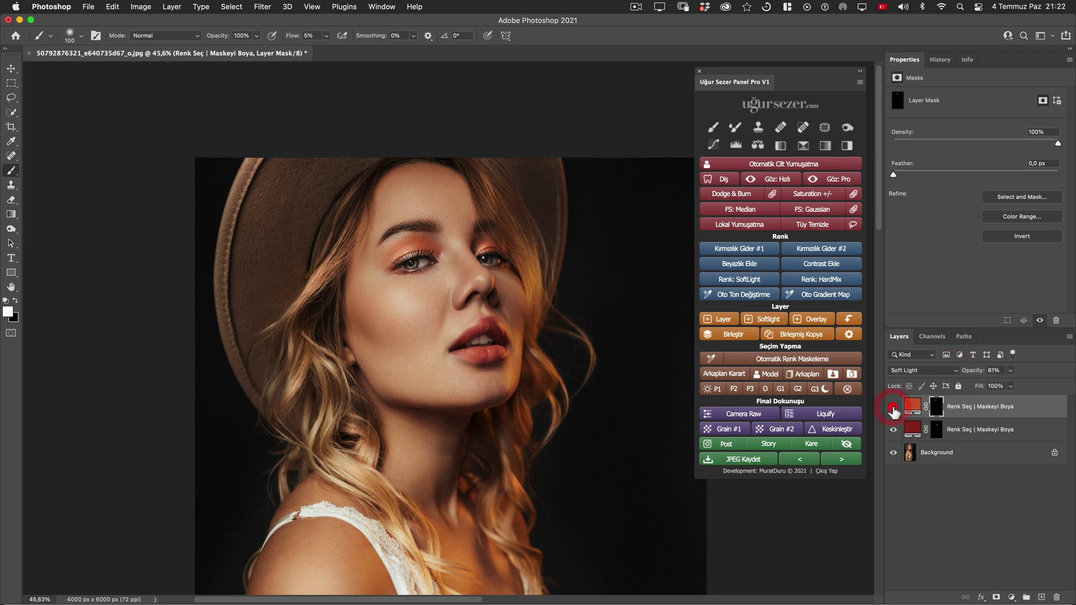
click(972, 430)
drag(976, 373, 968, 377)
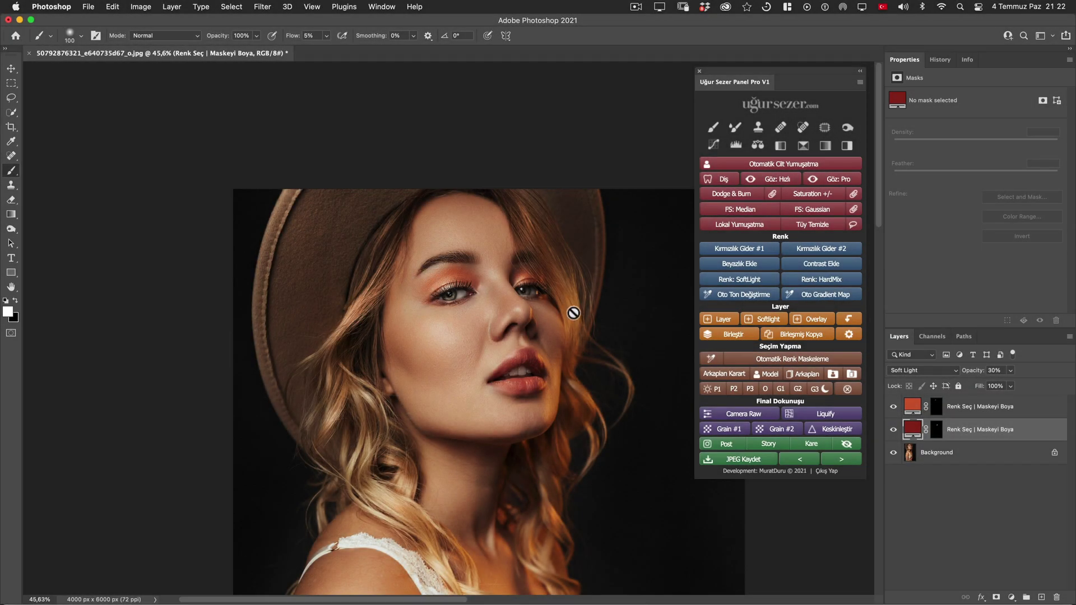
drag(586, 334, 555, 301)
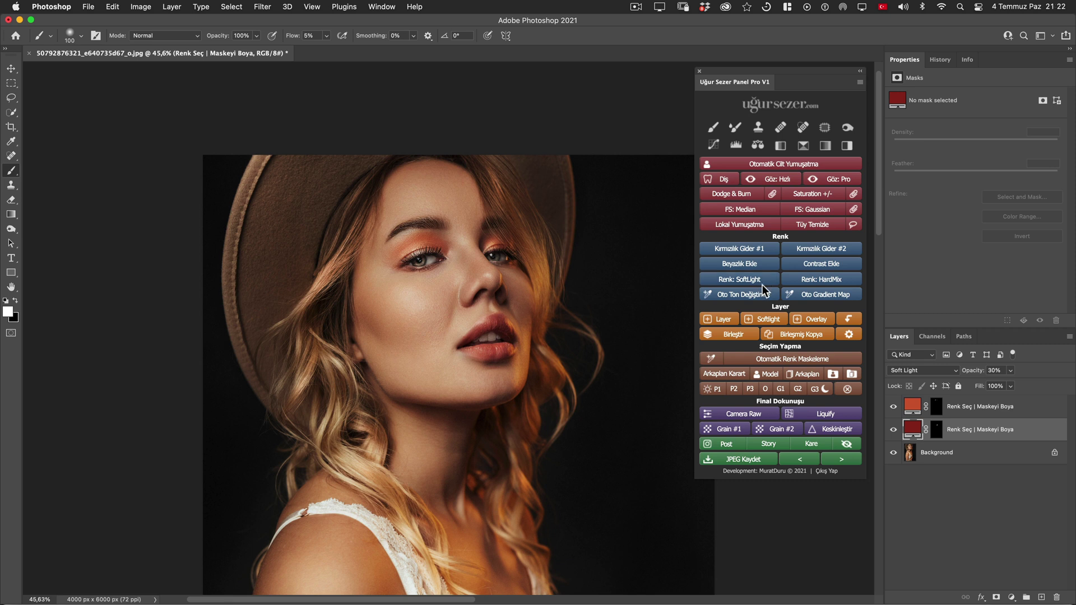
click(762, 291)
Step: Add a new Soft Light colour layer at the top, filled with orange #aa5824
click(742, 285)
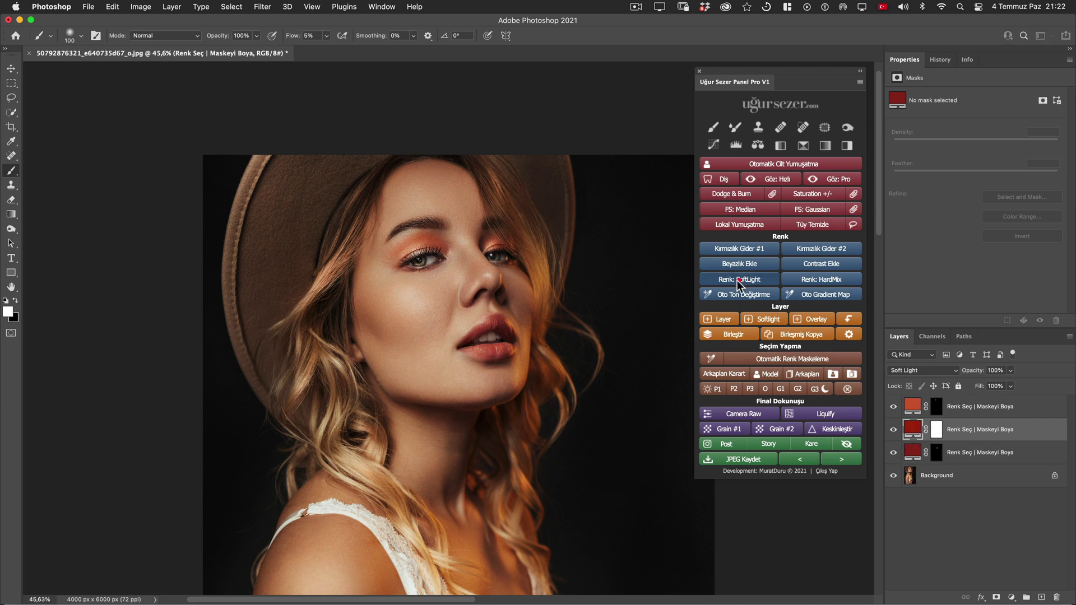
drag(985, 433, 982, 408)
double_click(912, 407)
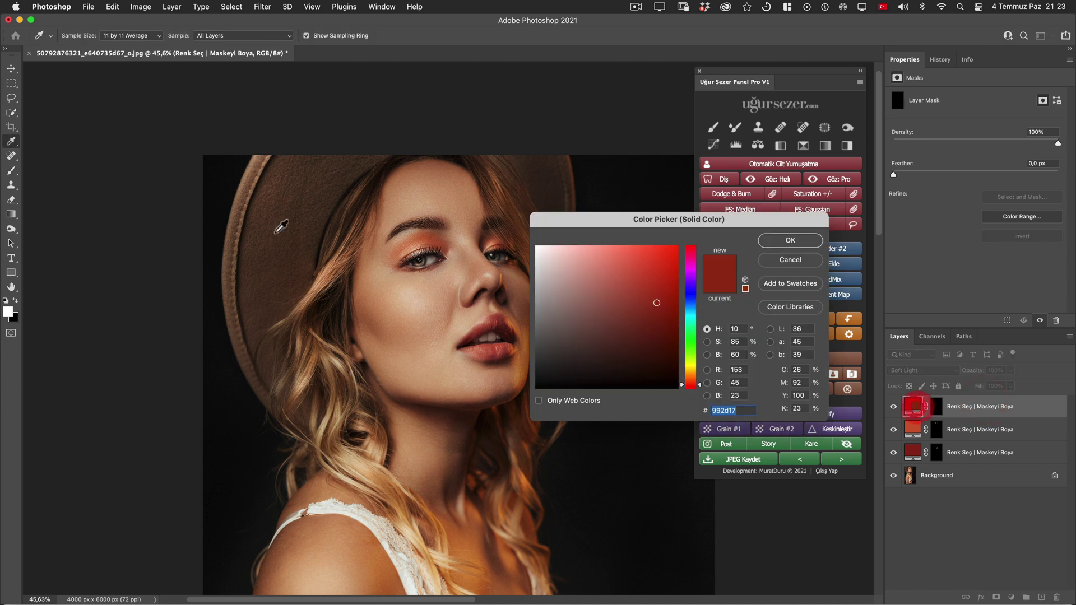
click(281, 214)
click(302, 200)
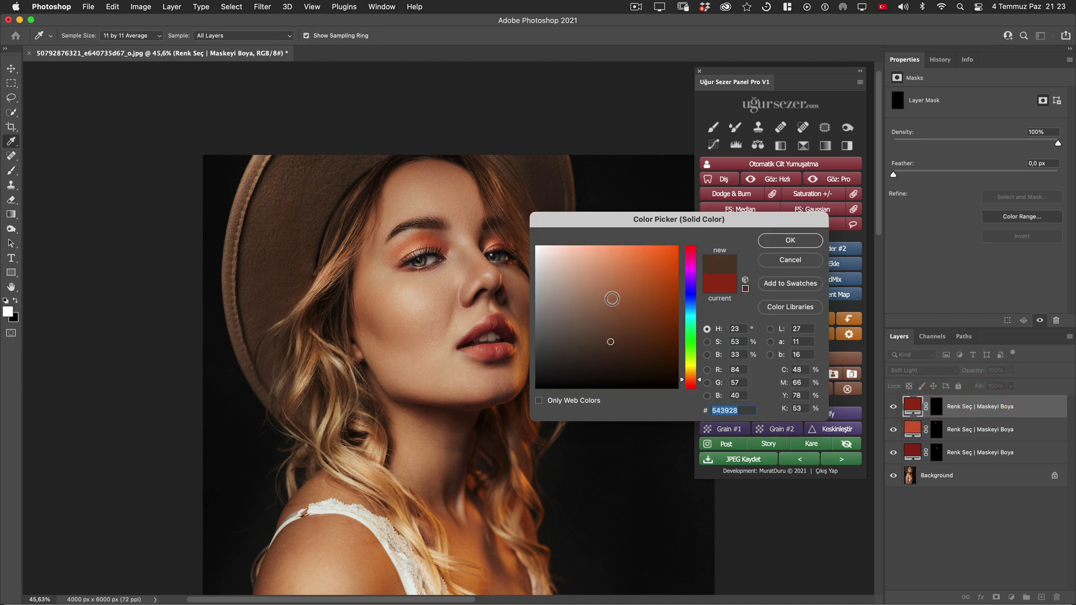
click(613, 295)
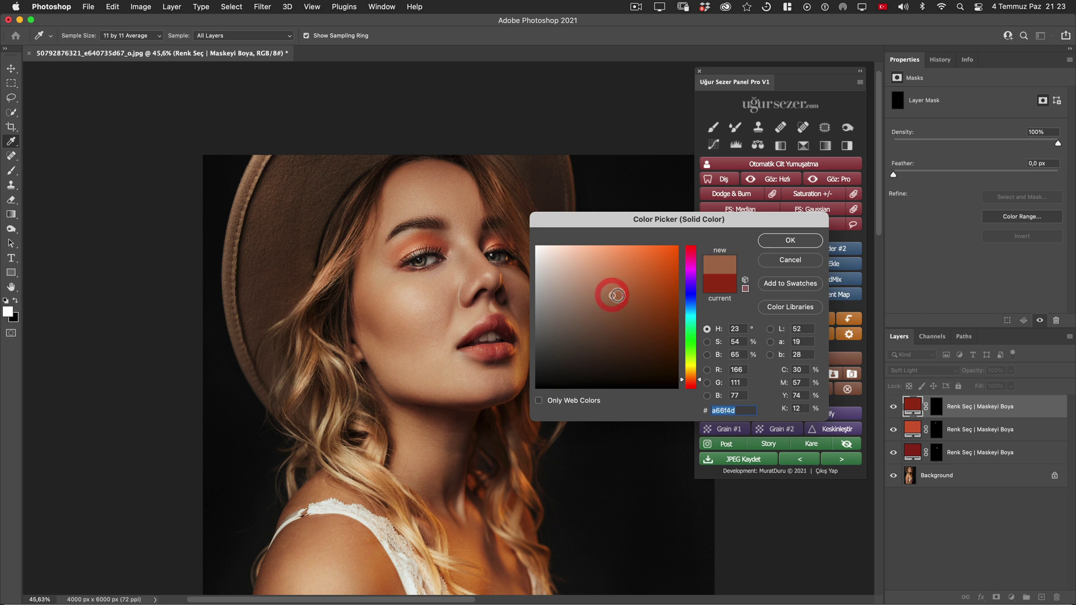
click(648, 293)
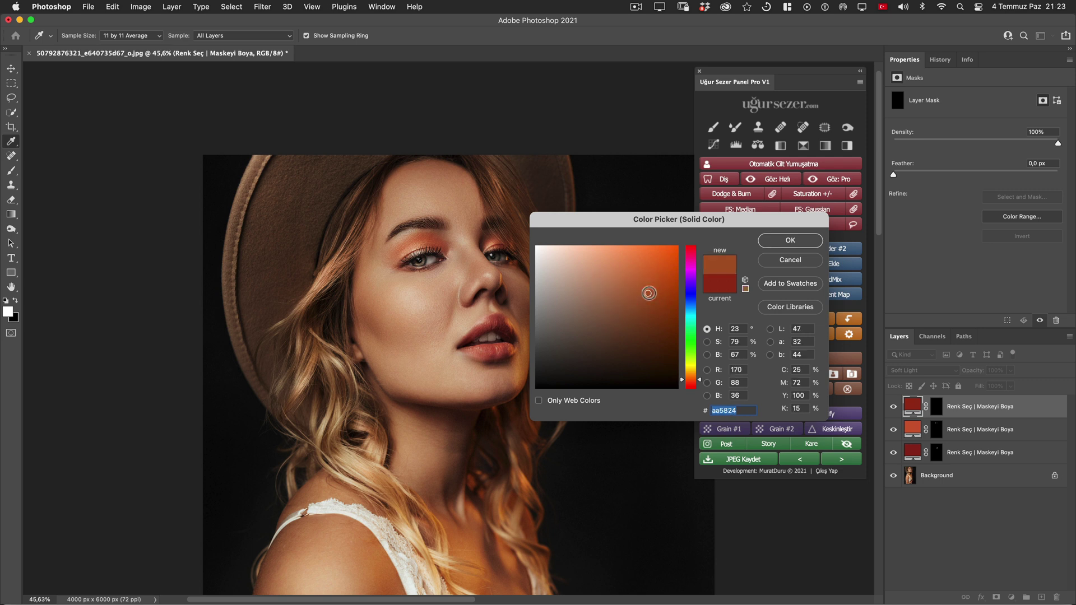
click(788, 246)
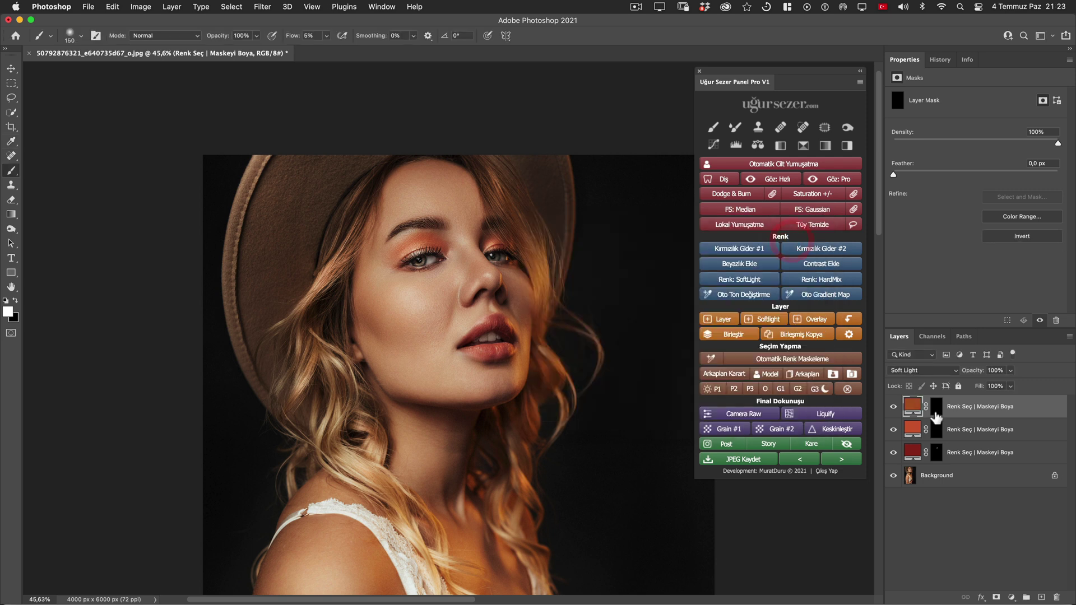
Step: With a 400 brush at 15% flow, paint the orange tint over the hat and brim
key(bracketright)
key(bracketright)
key(bracketright)
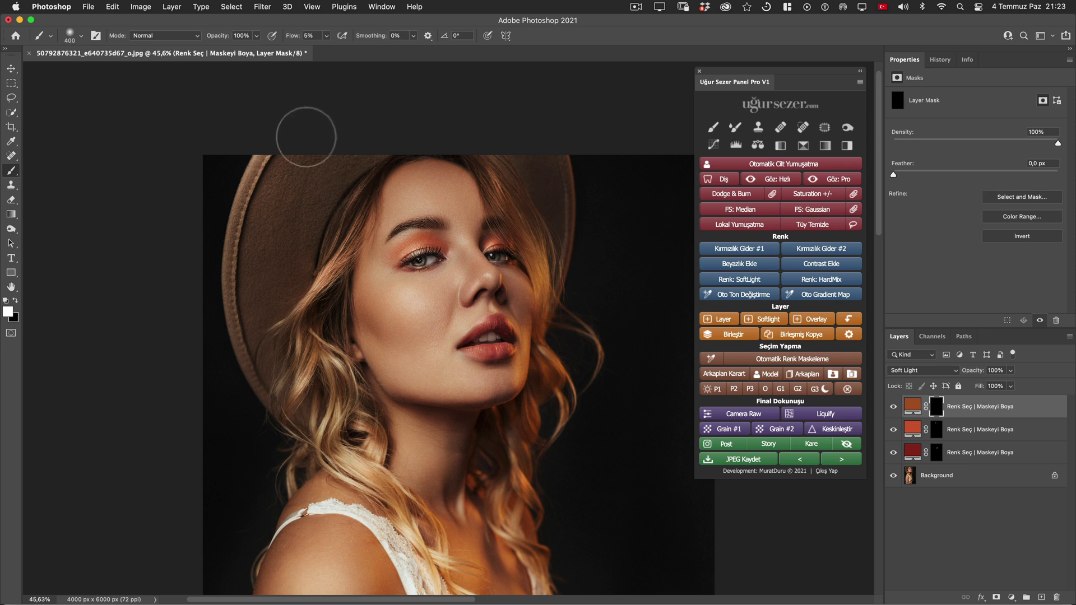
drag(296, 41, 302, 39)
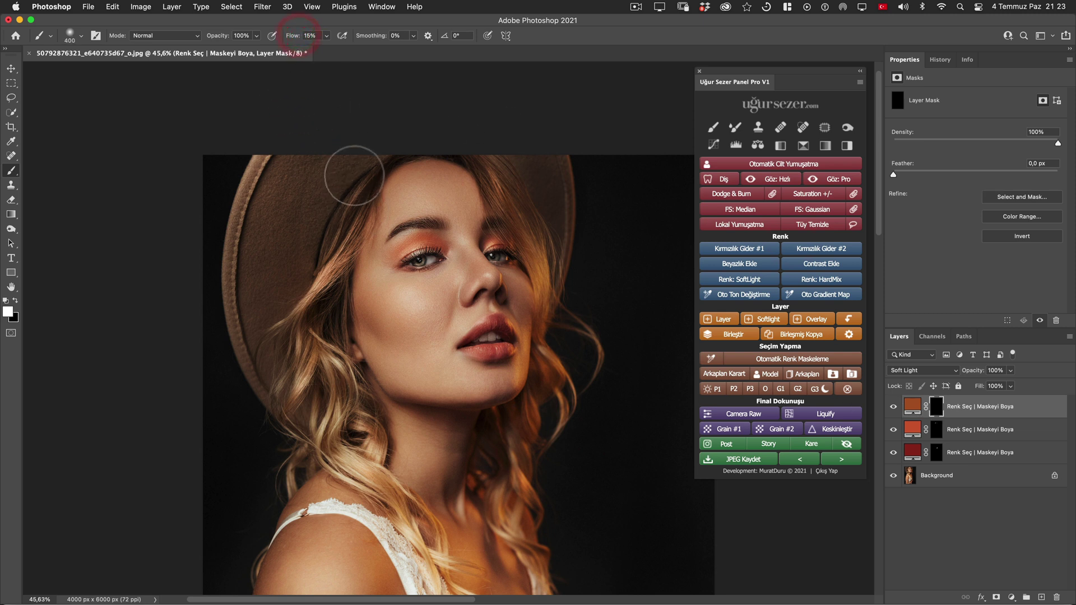
mouse_move(333, 186)
mouse_down()
mouse_move(317, 168)
mouse_move(264, 188)
mouse_up()
mouse_move(250, 252)
mouse_down()
mouse_move(281, 270)
mouse_move(263, 387)
mouse_up()
key(bracketleft)
key(bracketleft)
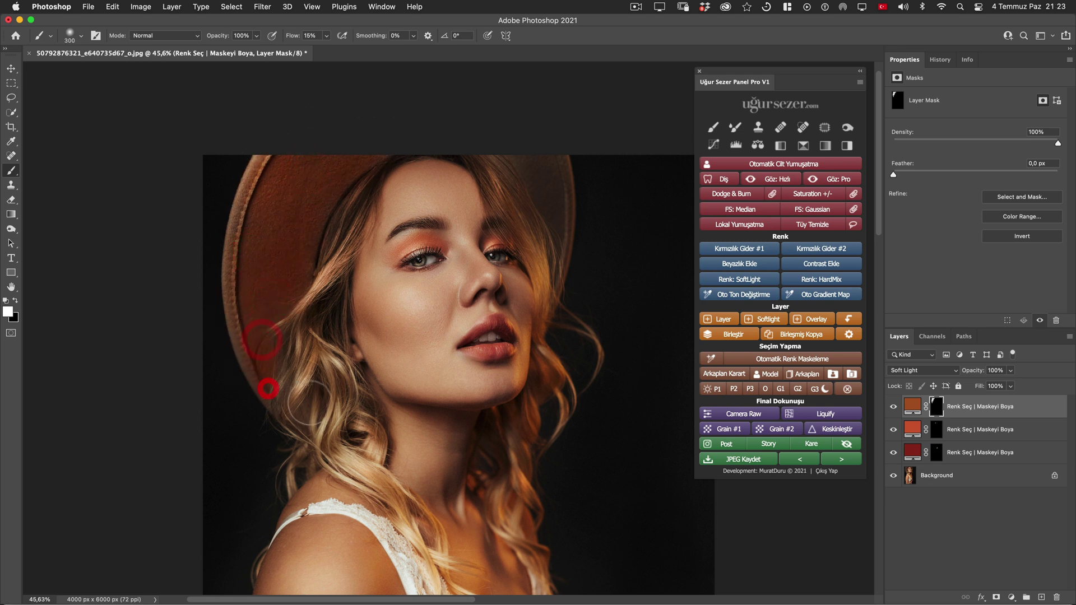
drag(287, 421, 268, 374)
key(bracketright)
key(bracketright)
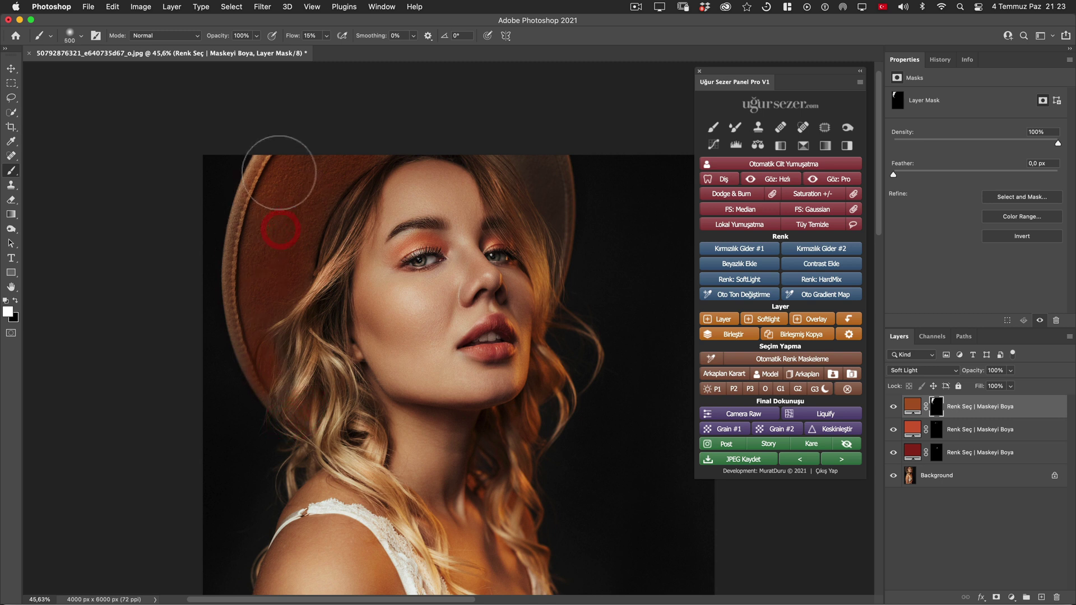
drag(284, 233, 336, 159)
click(282, 253)
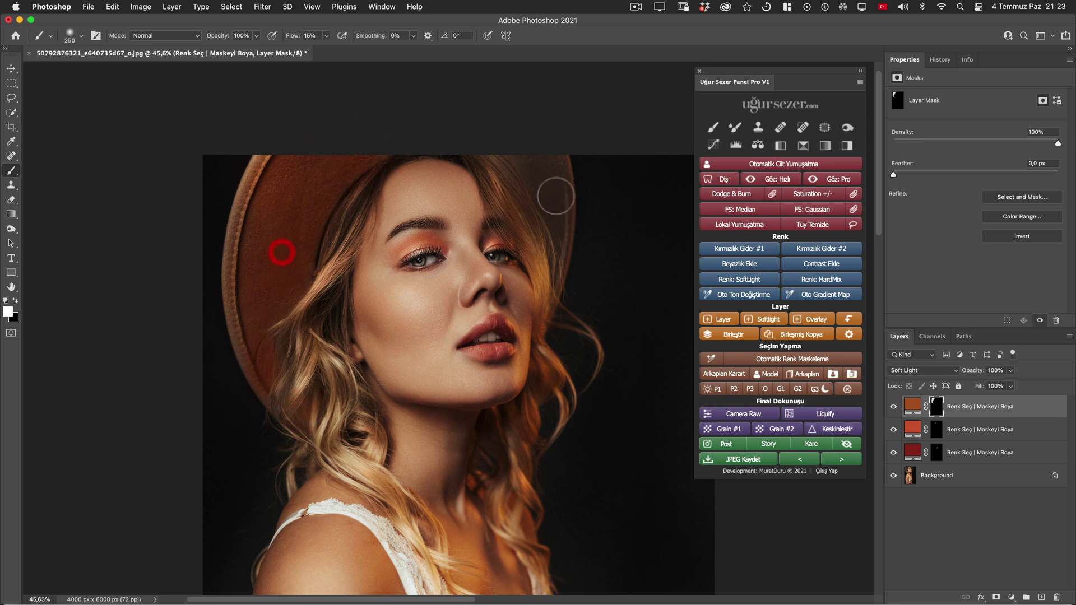
Step: Dab orange onto the hat top and edges with smaller brushes, down to size 200
key(bracketleft)
click(539, 170)
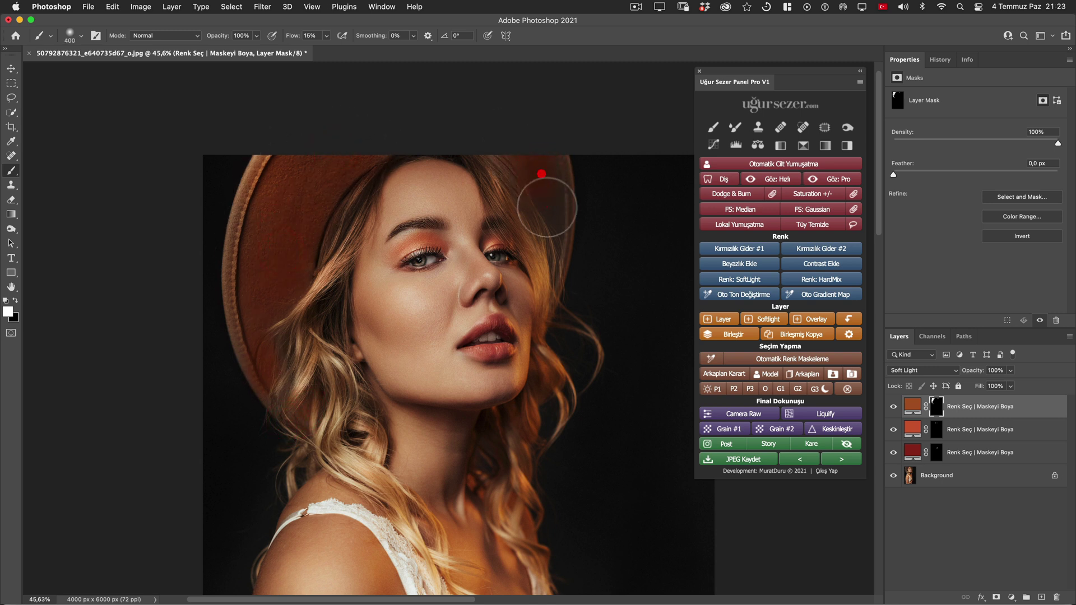
click(562, 250)
key(bracketleft)
click(554, 217)
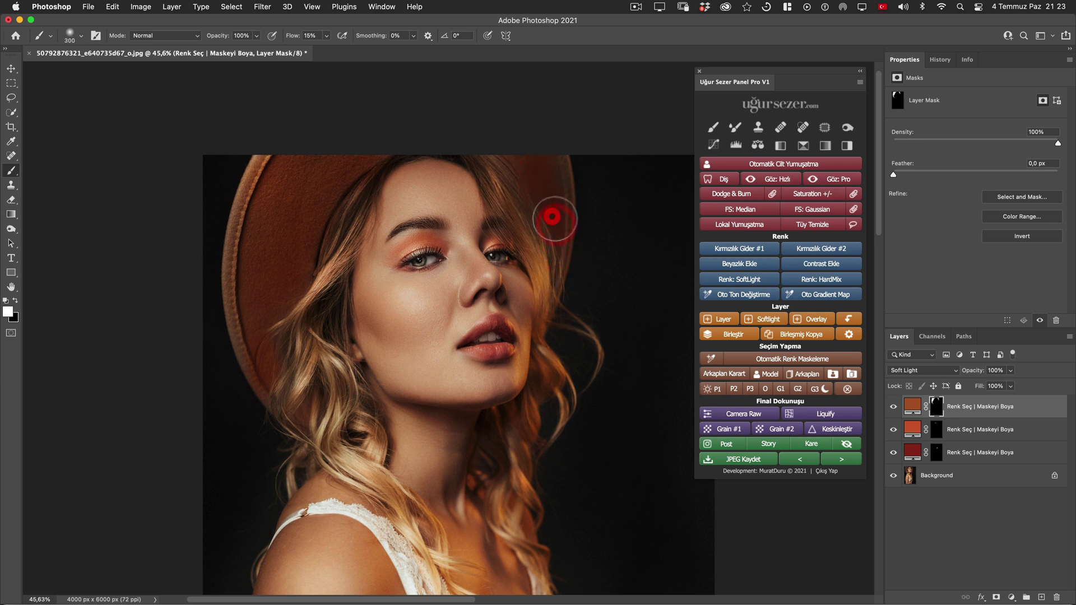
key(bracketright)
click(538, 161)
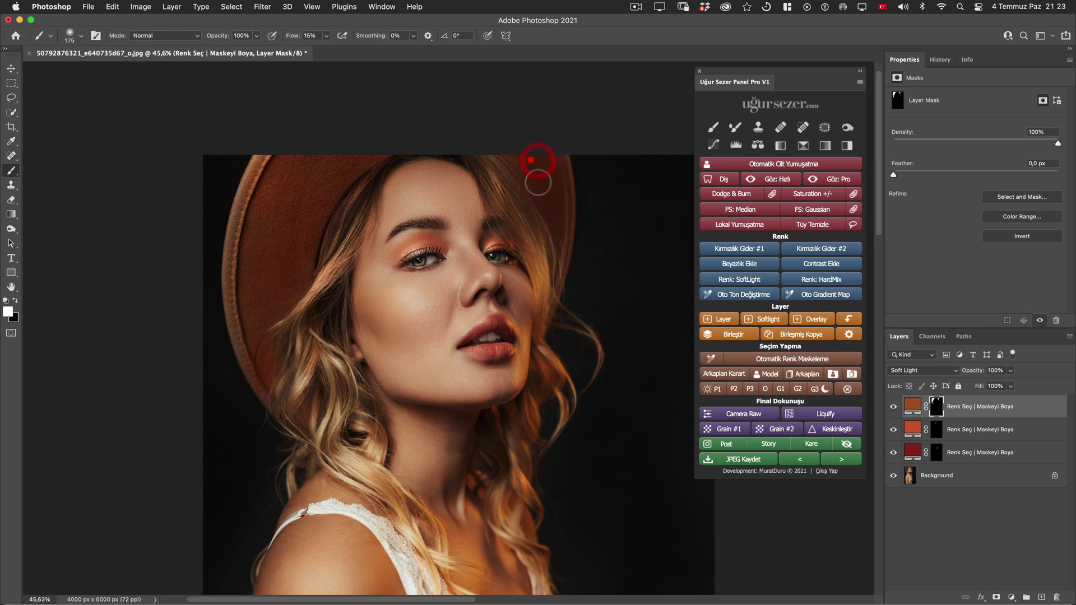
key(bracketleft)
key(bracketleft)
key(bracketleft)
click(555, 222)
key(bracketright)
key(bracketright)
key(bracketright)
click(557, 231)
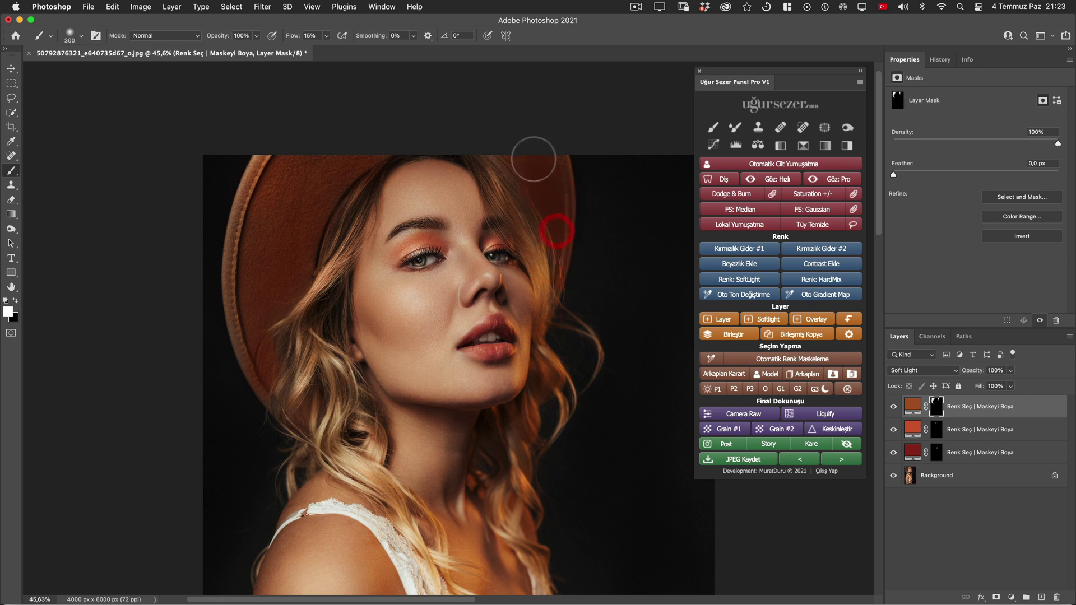
click(505, 148)
key(bracketleft)
key(bracketleft)
click(361, 152)
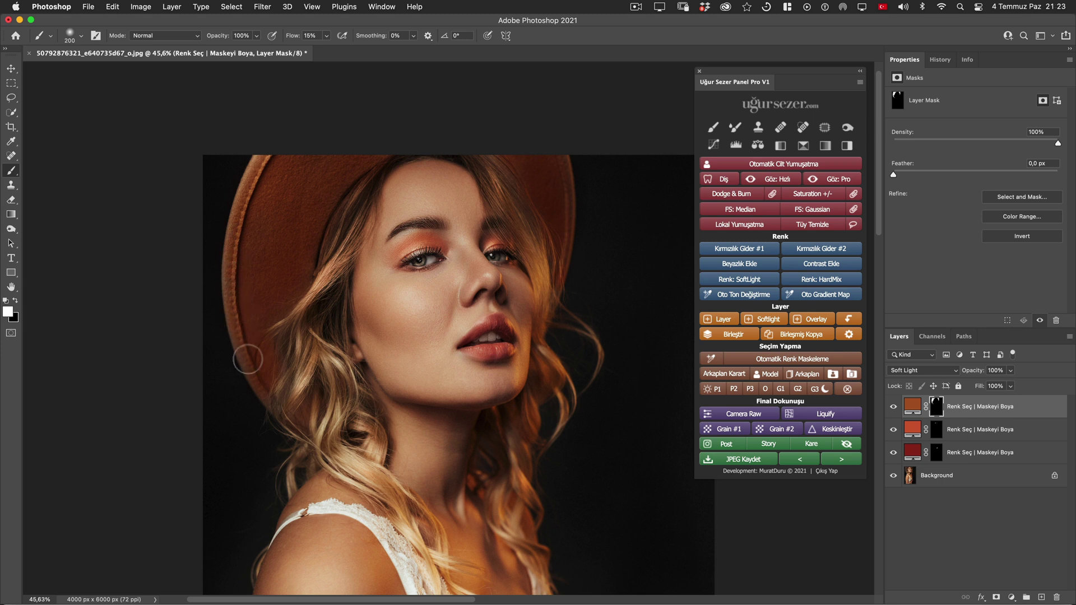
click(395, 332)
Step: Set the hat tint layer to 40% opacity and shift its fill hue toward #aa6324
drag(973, 377, 938, 378)
text(40)
click(895, 406)
scroll(535, 242, down, 3)
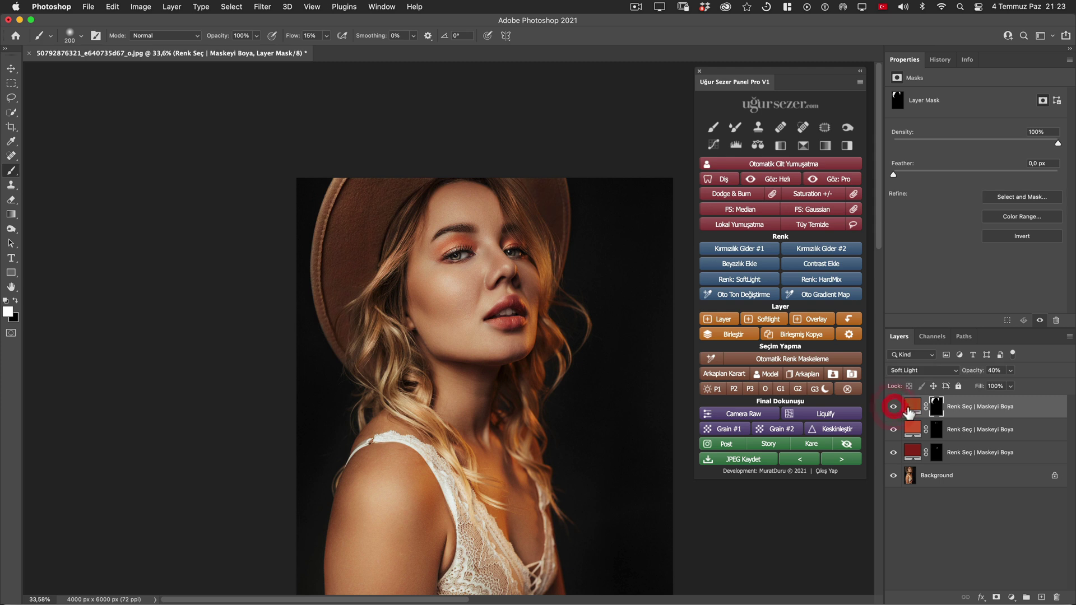
double_click(912, 406)
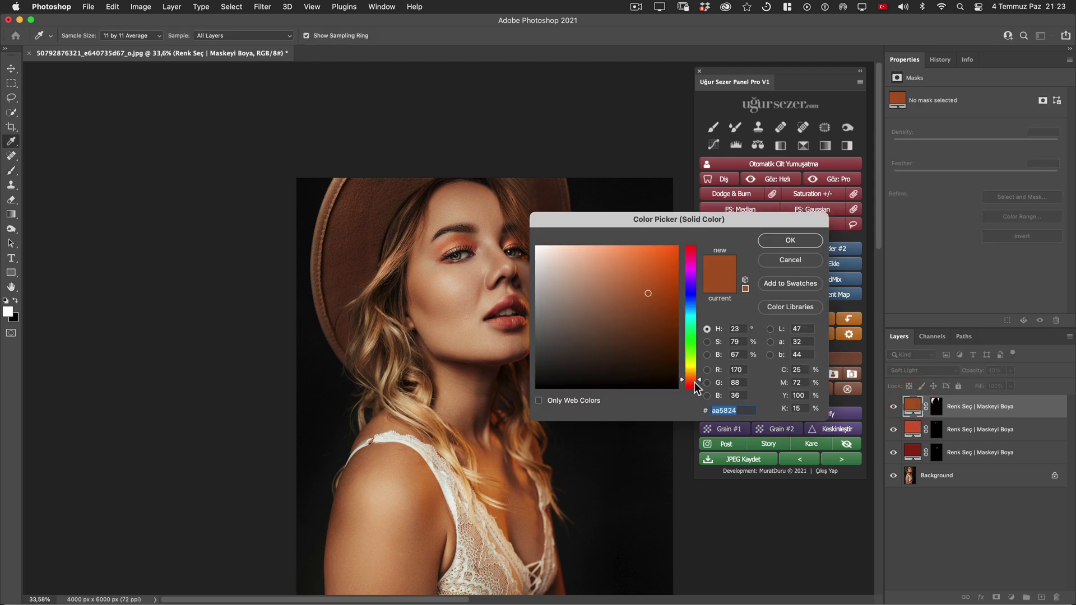
drag(695, 382, 694, 377)
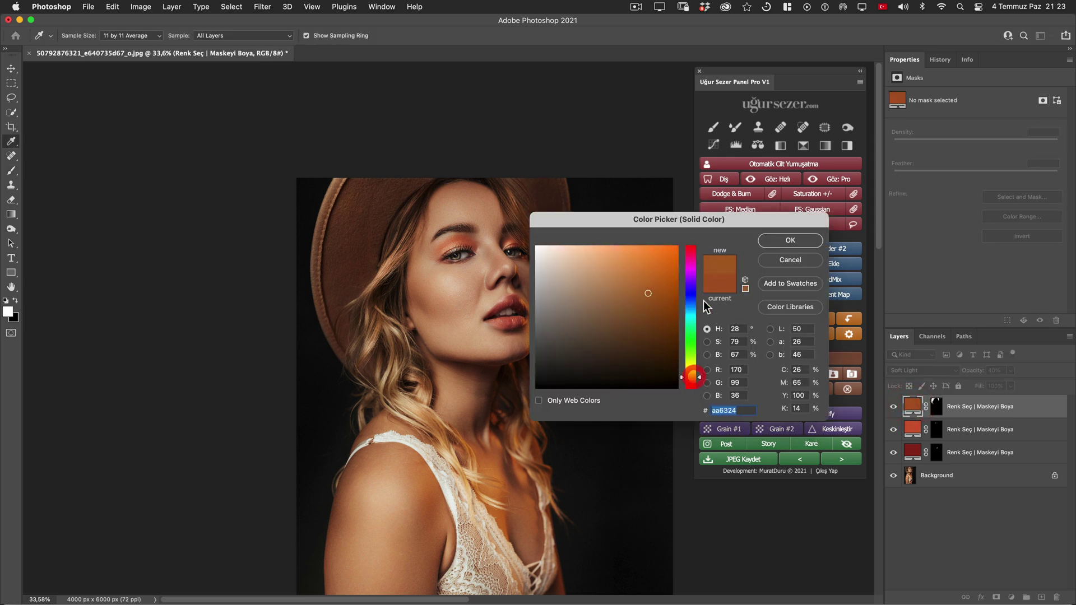
click(779, 239)
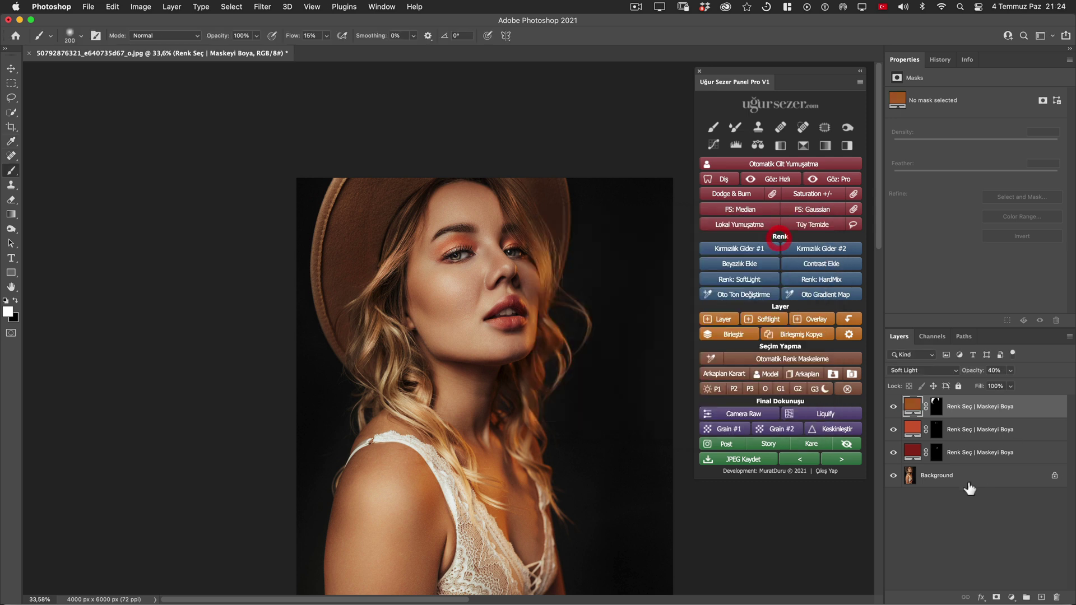
click(893, 477)
scroll(527, 303, up, 3)
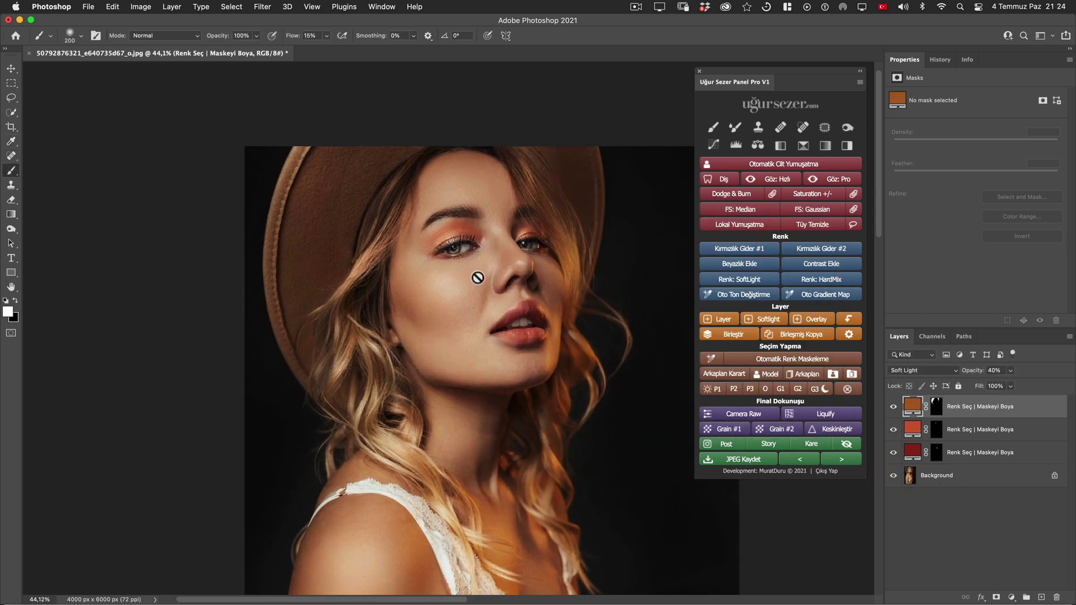
key(h)
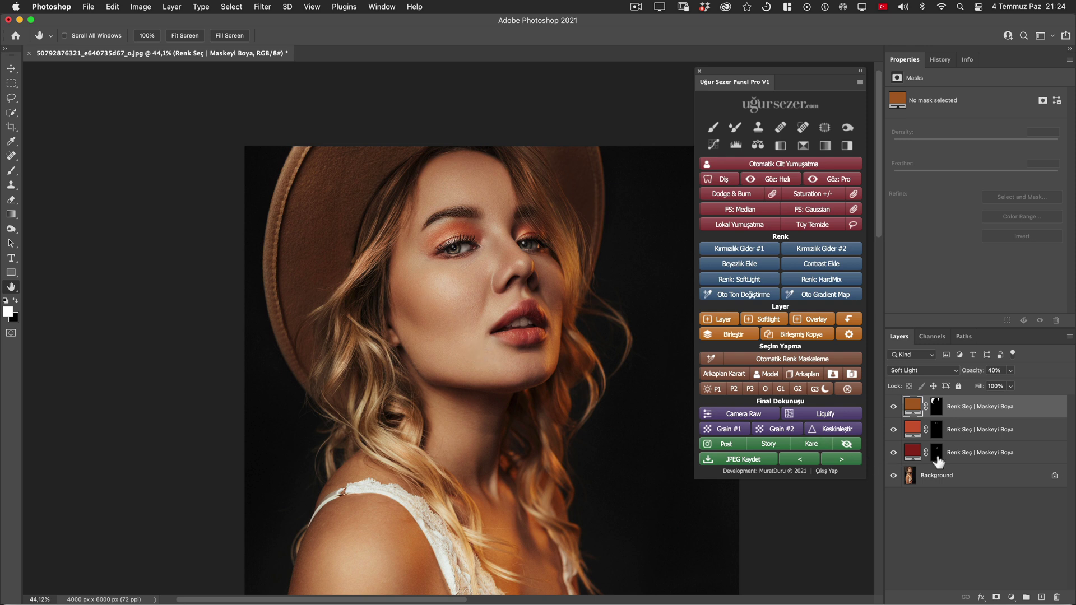
click(893, 475)
alt+click(893, 475)
alt+click(894, 475)
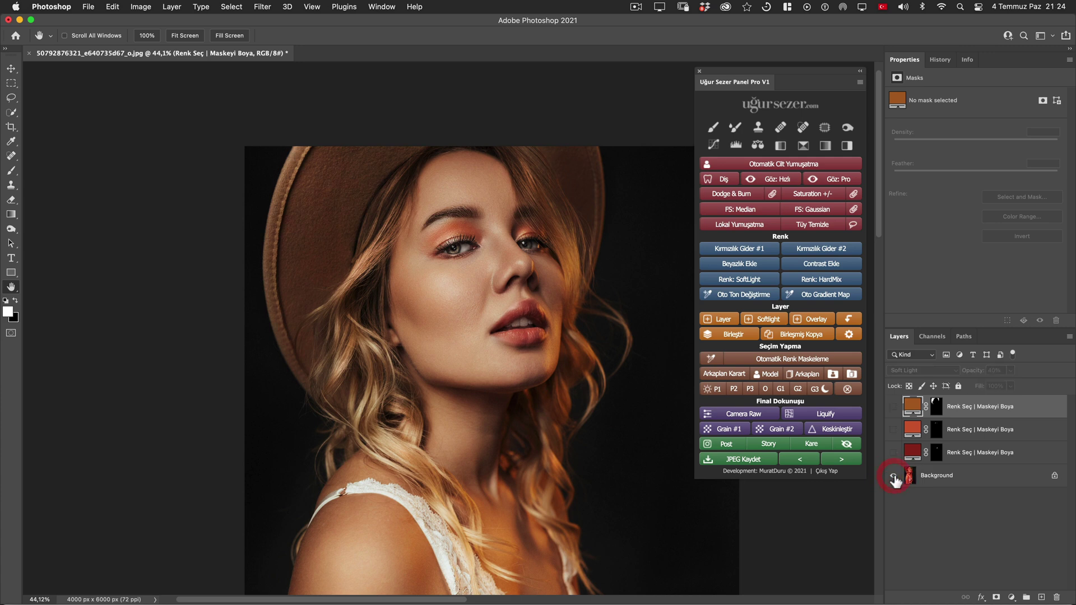
scroll(585, 286, up, 1)
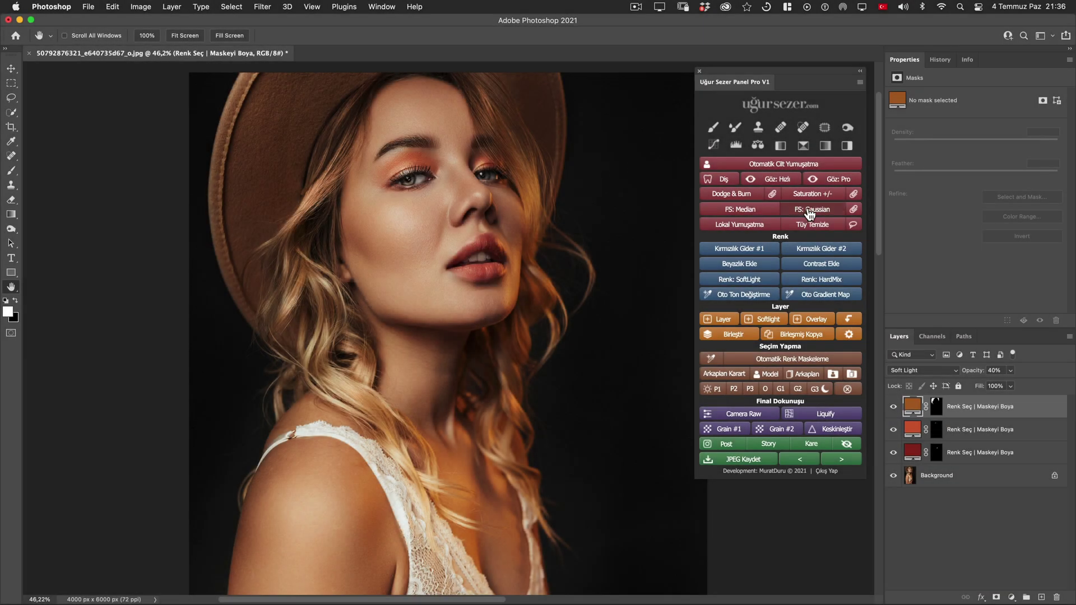
Step: Add a Renk: HardMix colour layer on top, keeping Hard Mix as its blend mode
click(834, 284)
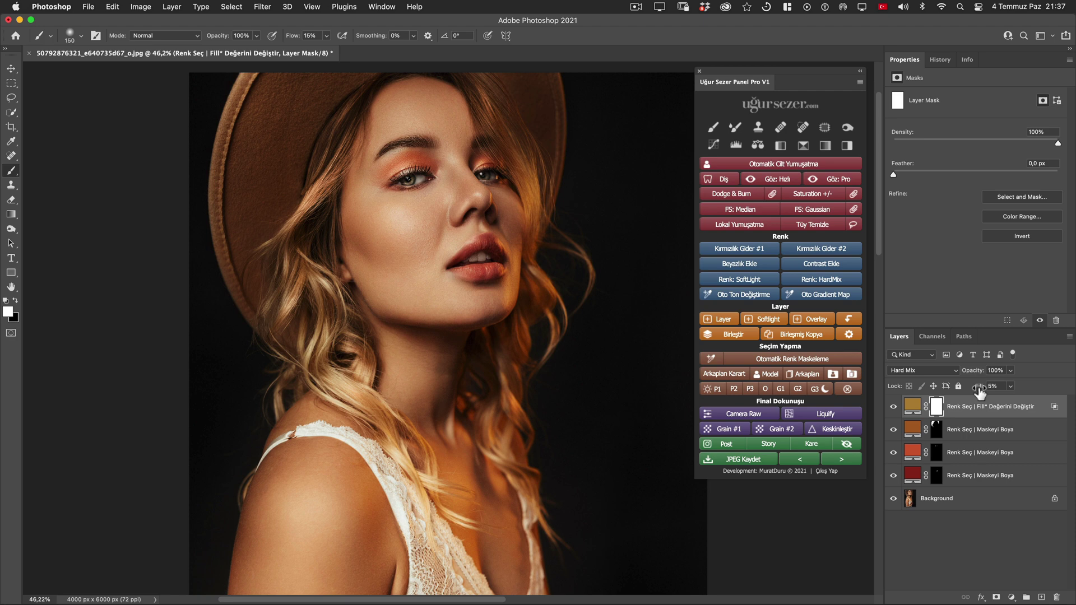
click(944, 370)
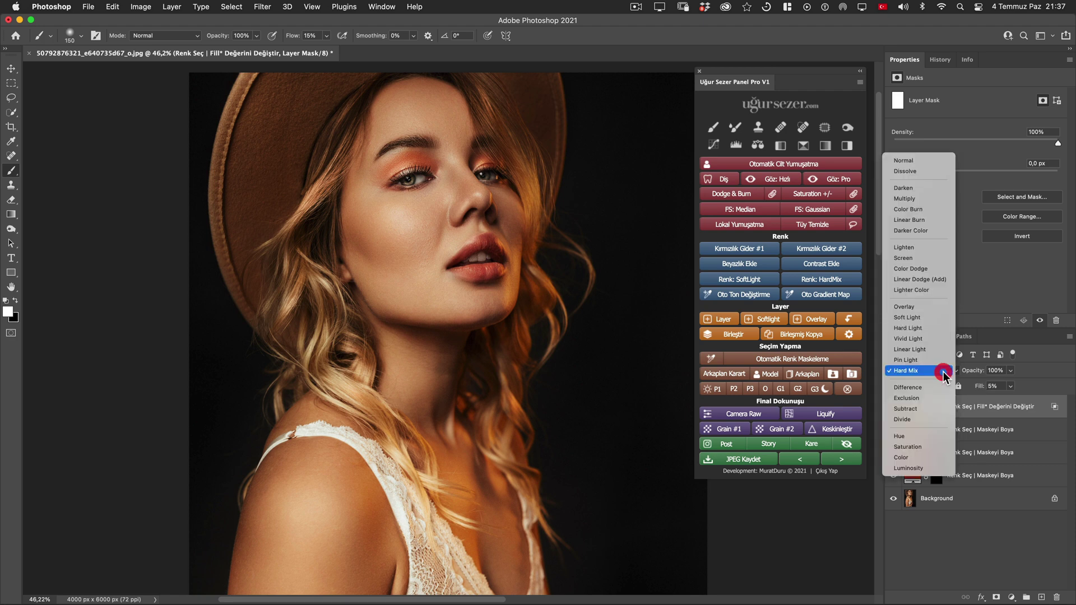
click(1035, 380)
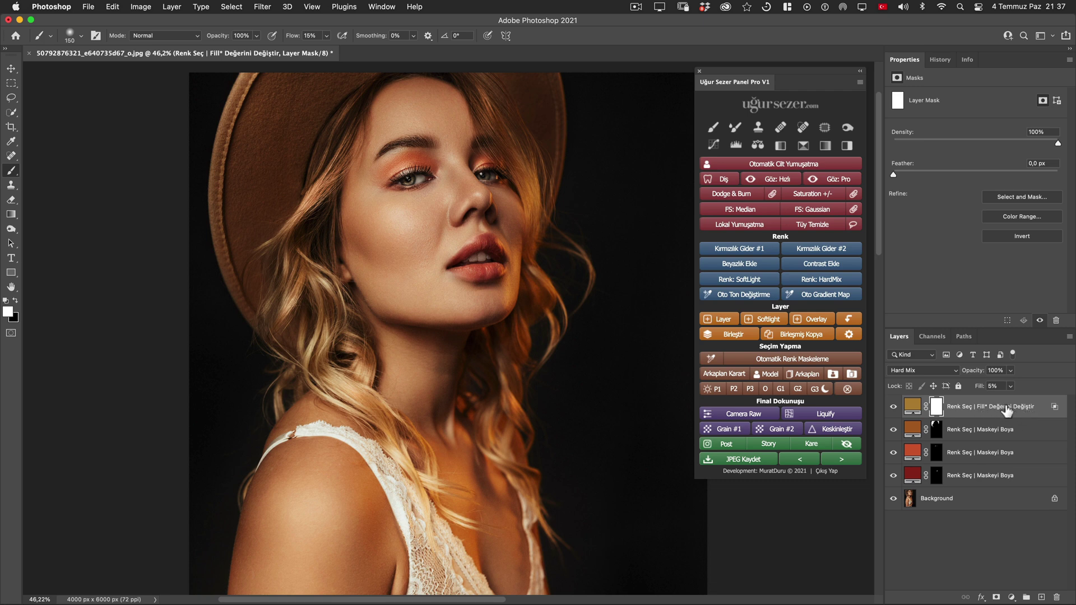
double_click(912, 406)
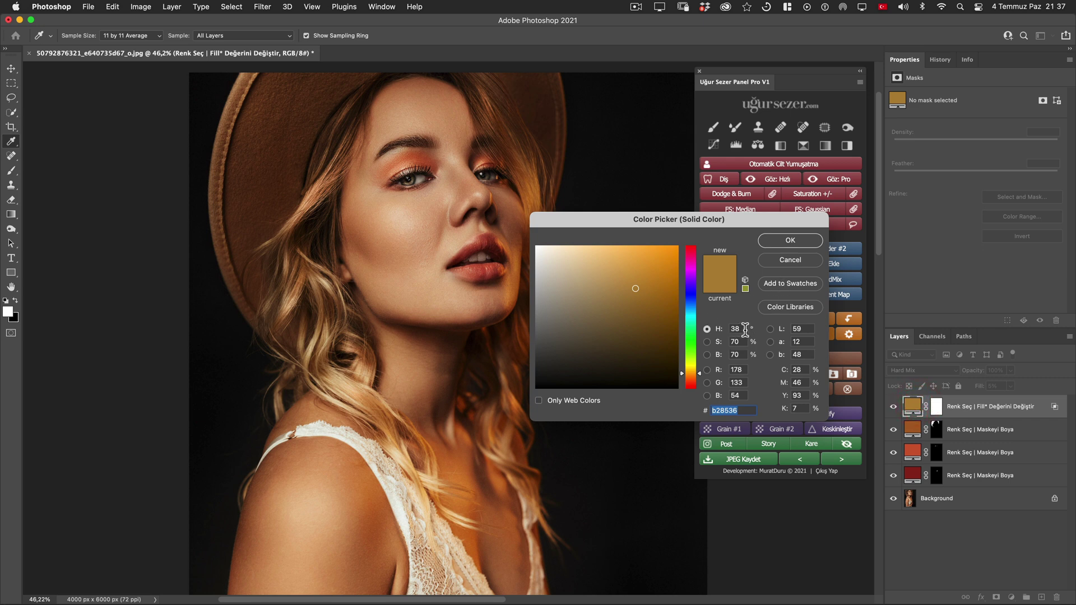
click(745, 329)
click(787, 260)
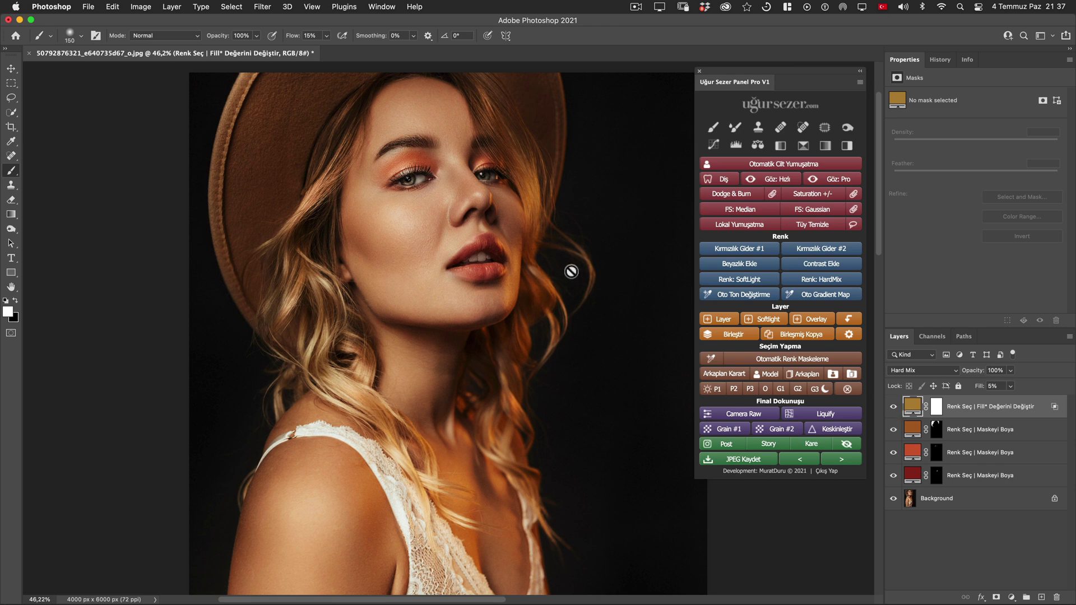
drag(561, 243, 547, 244)
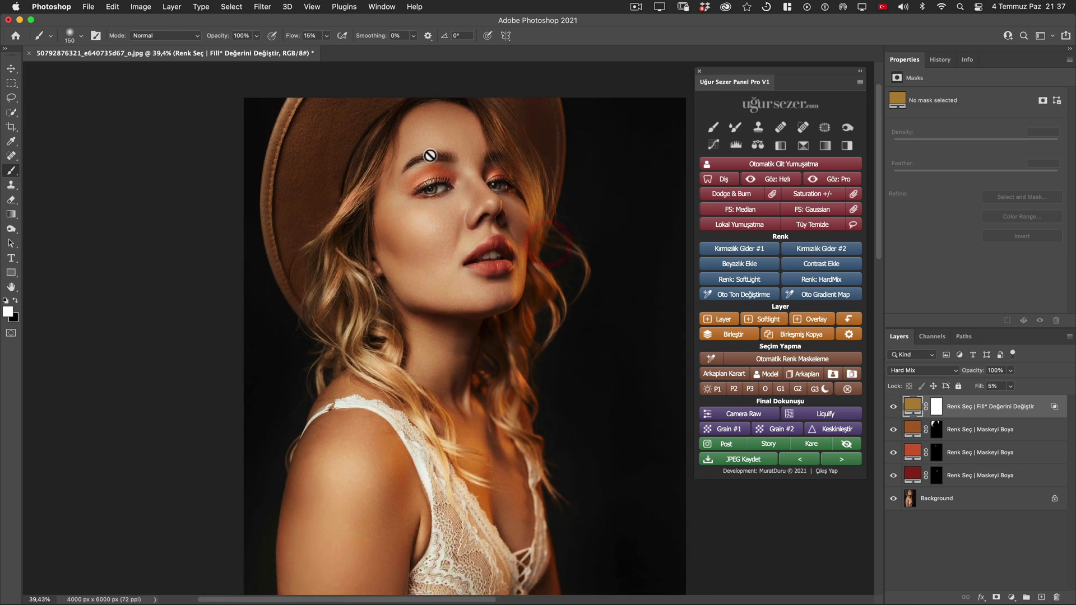
drag(498, 156, 523, 175)
key(super+0)
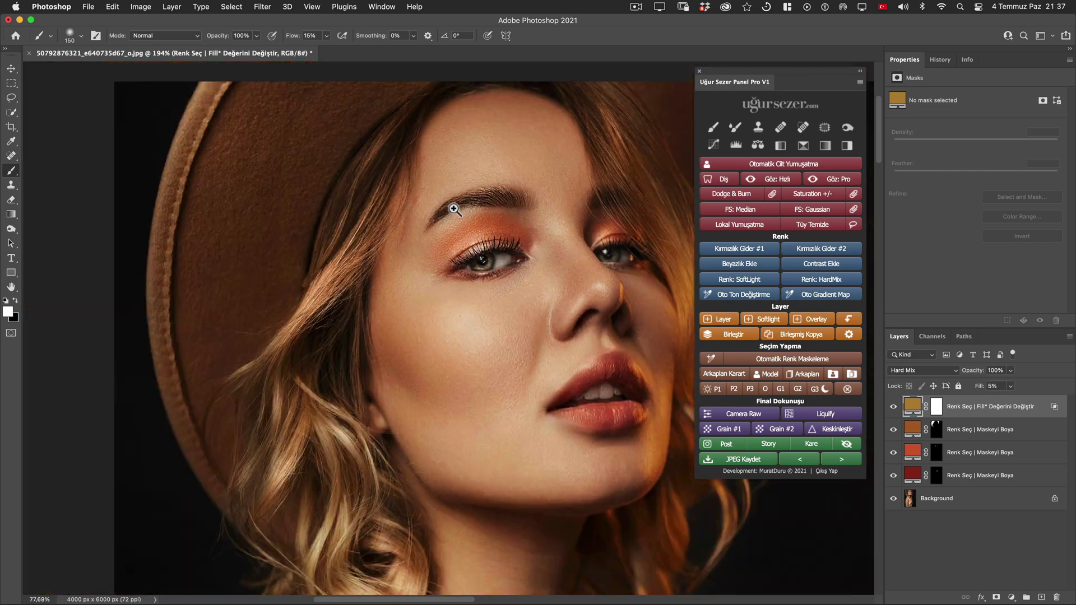
mouse_move(444, 208)
mouse_down()
mouse_move(490, 388)
mouse_move(428, 125)
mouse_move(392, 126)
mouse_up()
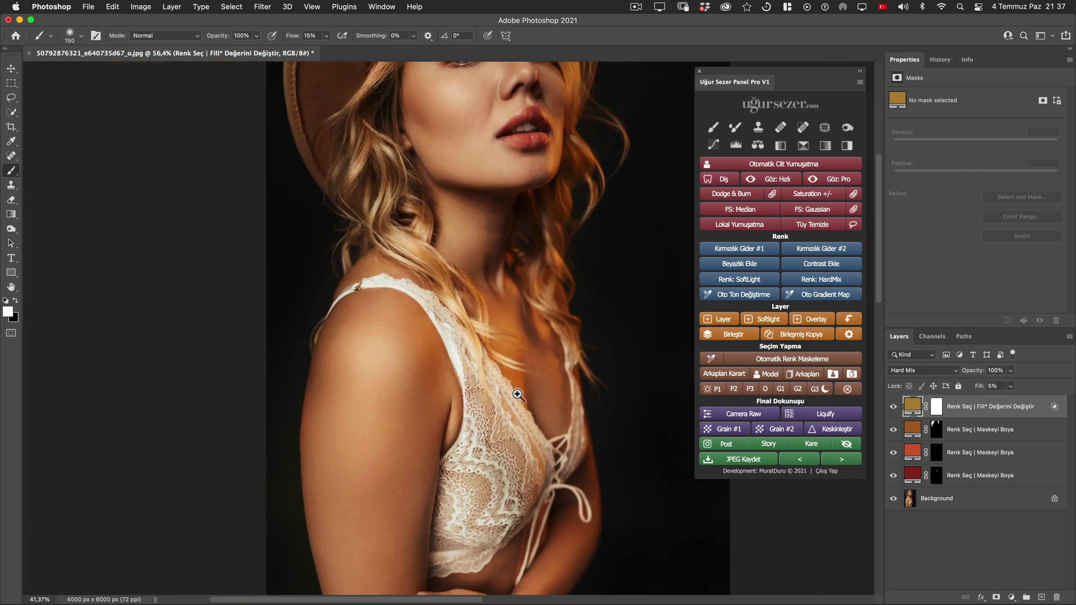
drag(443, 337, 545, 393)
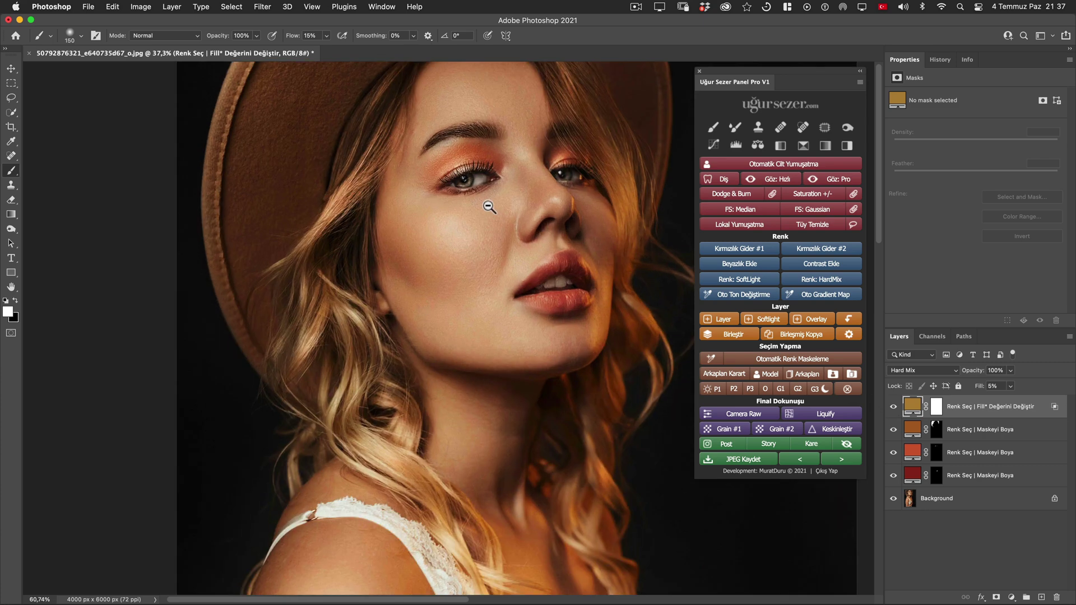
scroll(490, 207, up, 3)
key(h)
drag(492, 205, 422, 234)
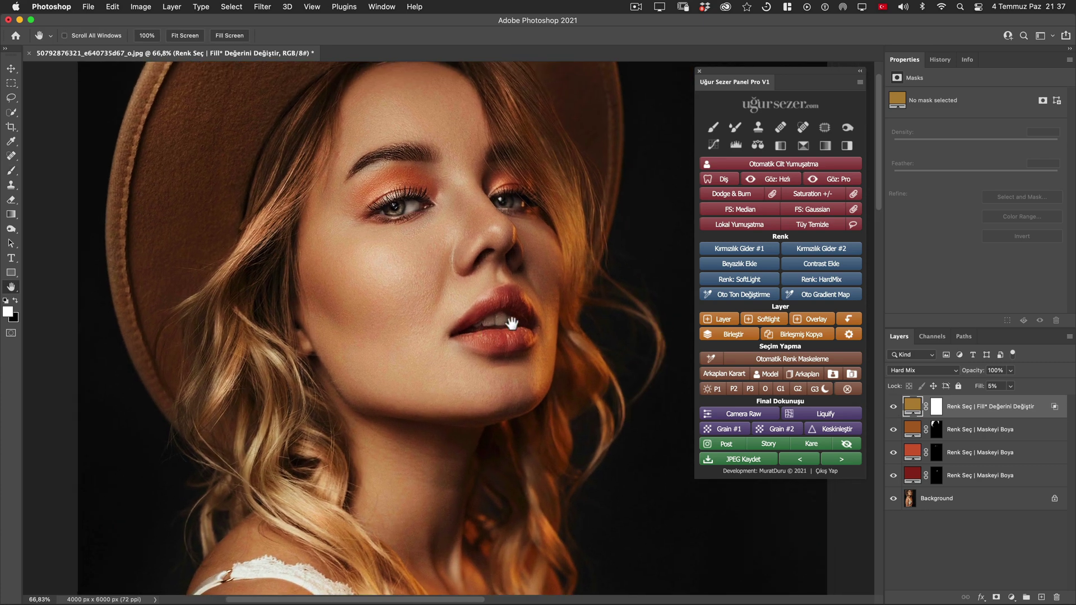
click(893, 407)
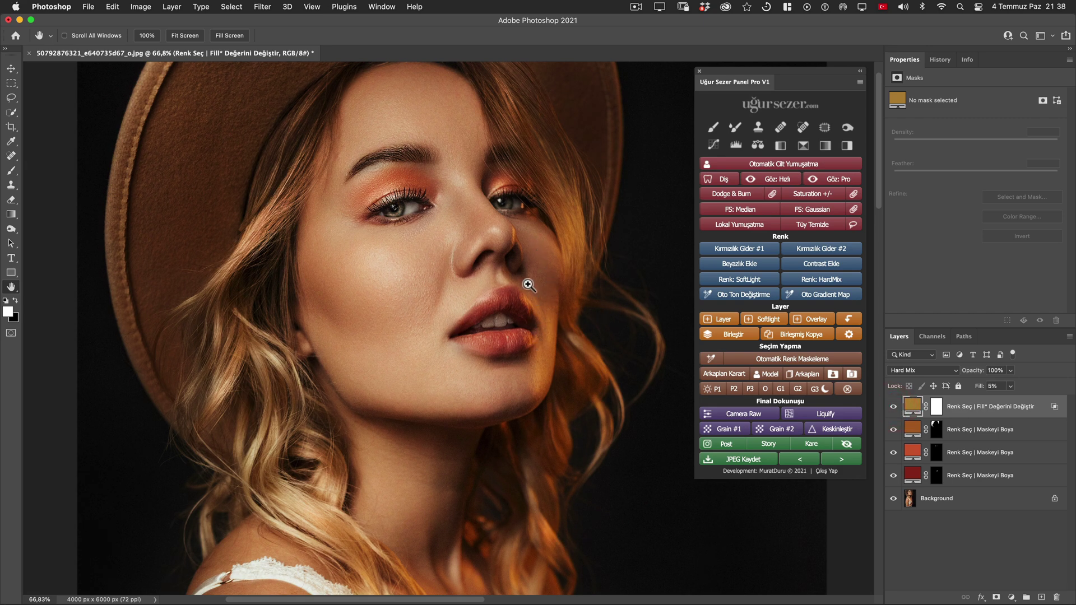
scroll(532, 282, up, 2)
click(894, 409)
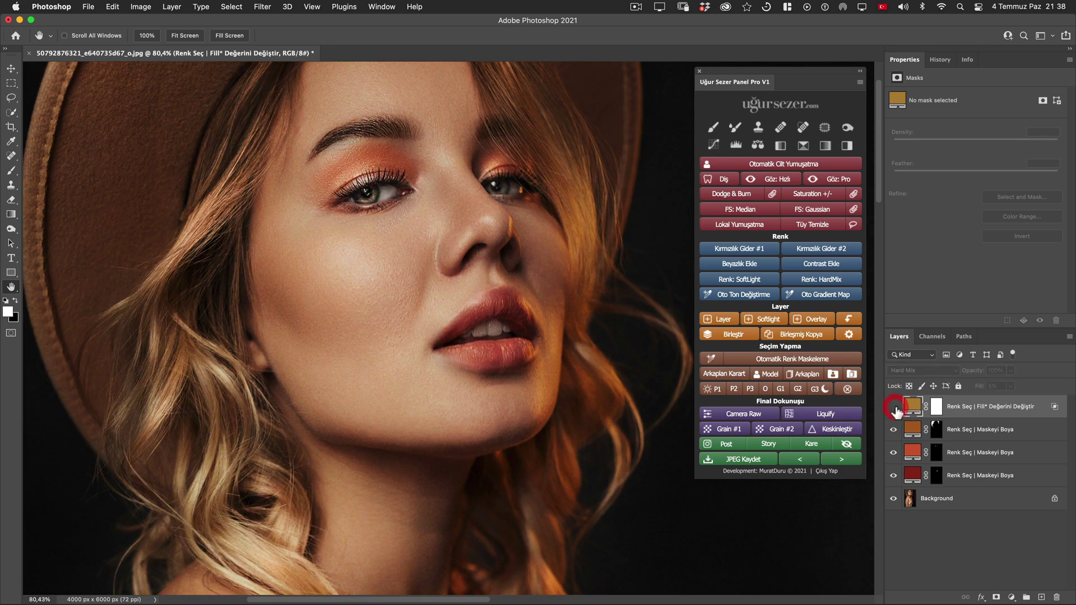
click(894, 409)
click(895, 408)
click(897, 409)
click(894, 408)
click(894, 408)
scroll(603, 323, down, 3)
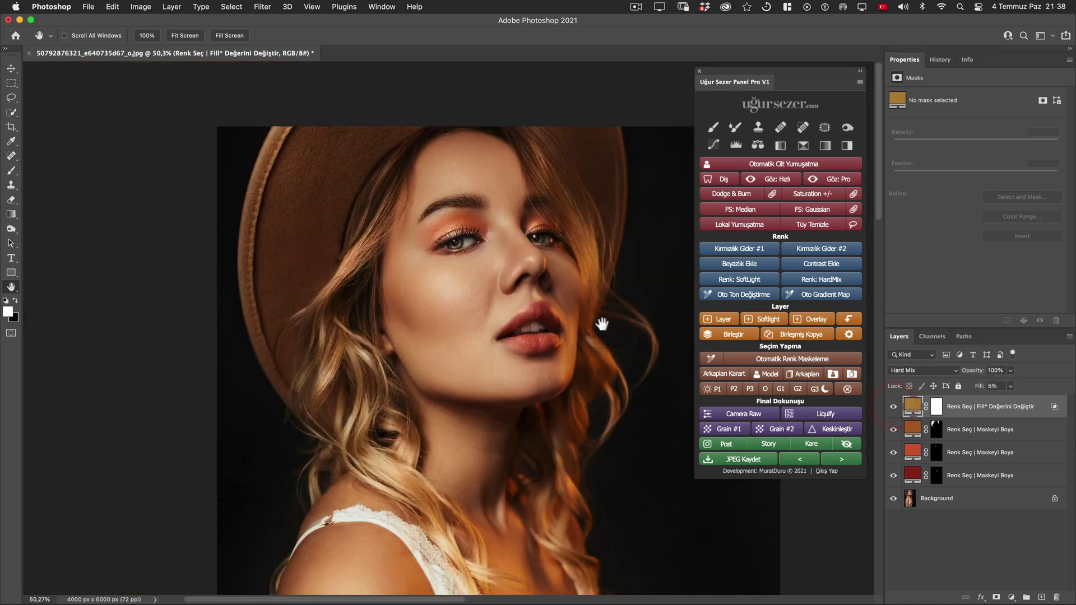
scroll(611, 359, down, 2)
scroll(583, 314, down, 1)
click(564, 303)
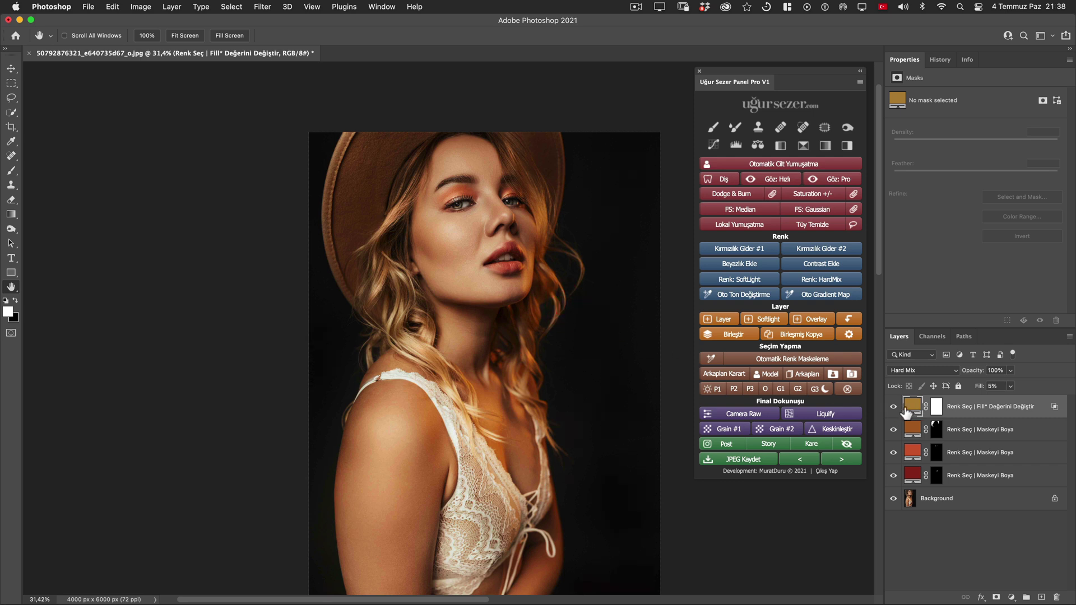
double_click(911, 412)
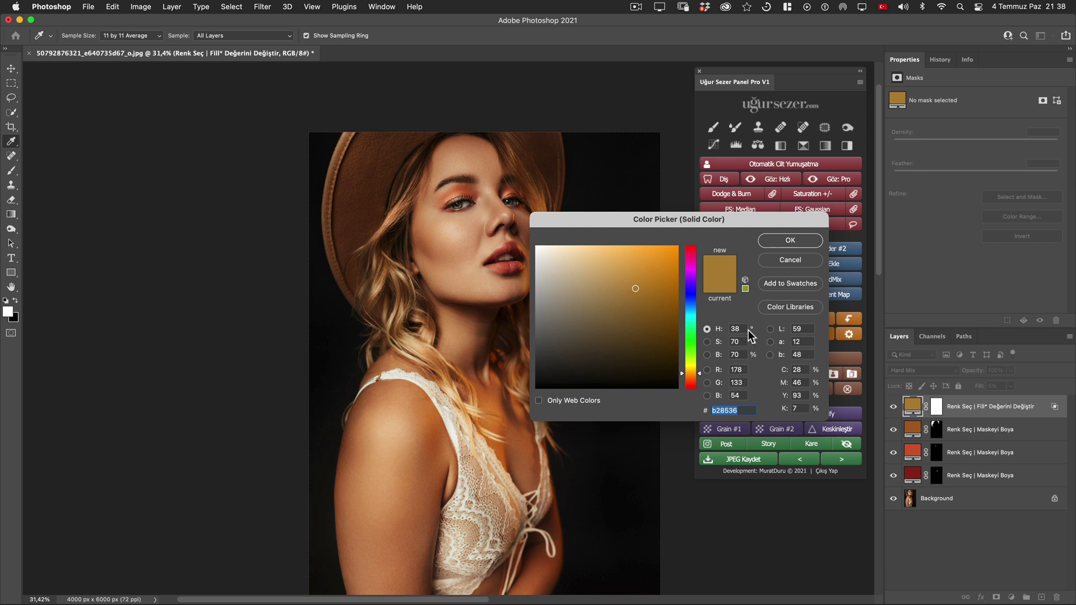
click(786, 261)
click(893, 407)
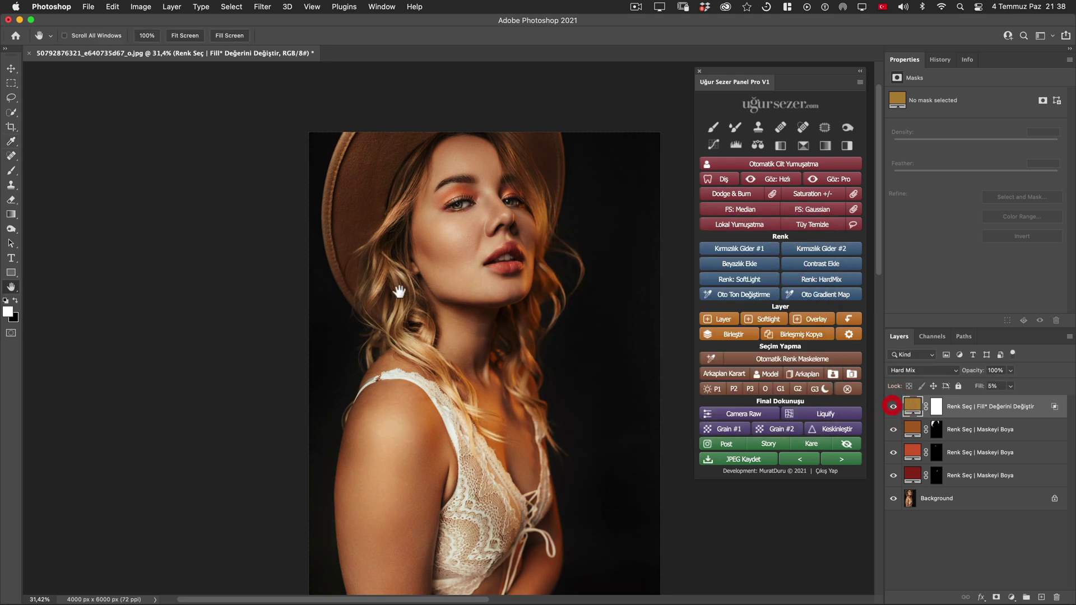
scroll(475, 279, up, 3)
scroll(557, 313, down, 5)
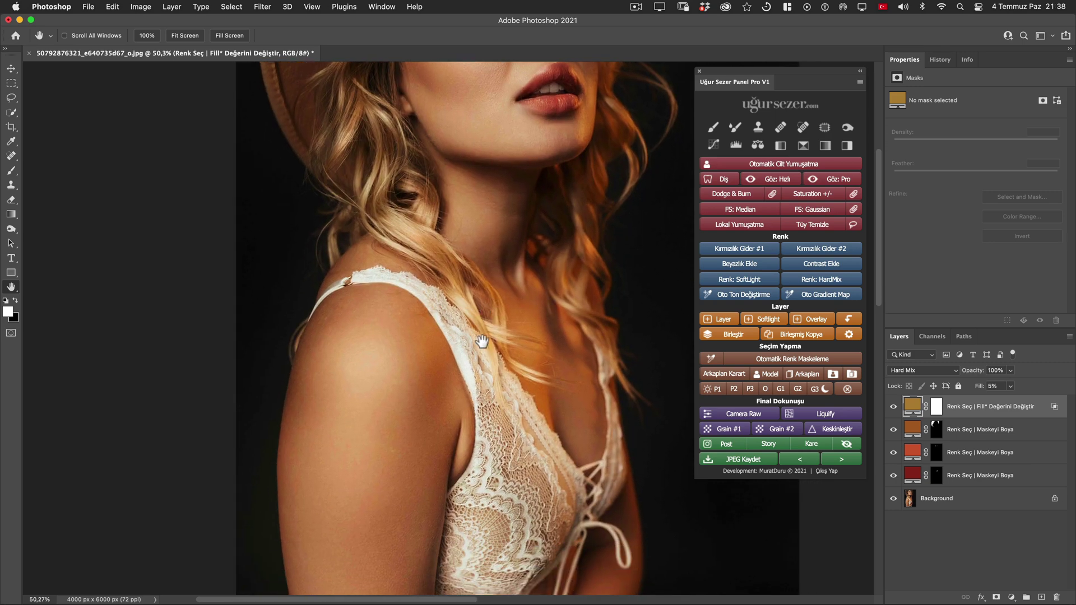
click(483, 342)
scroll(501, 368, down, 2)
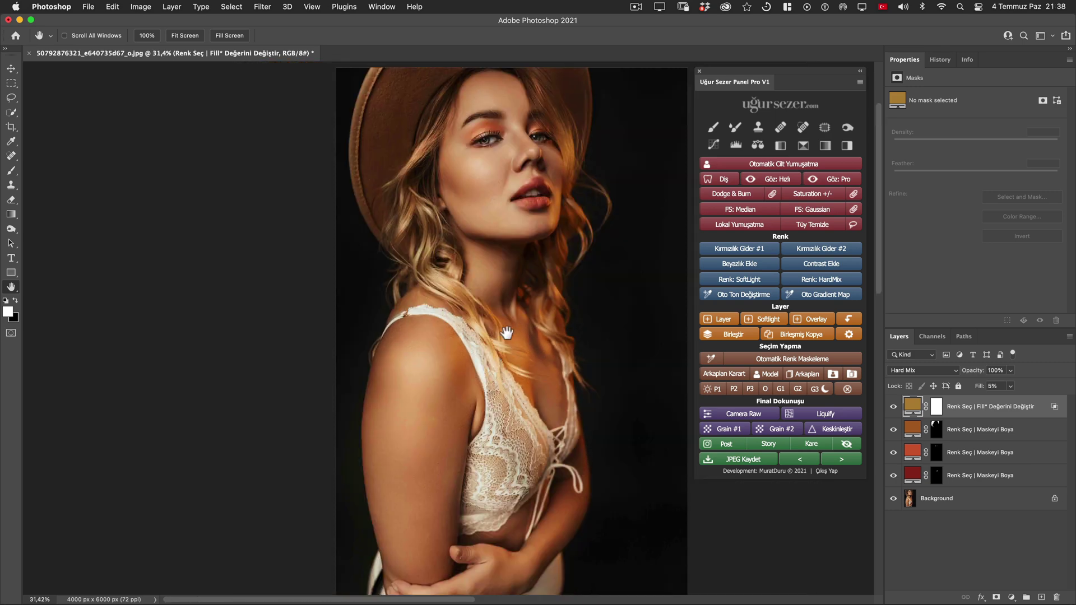
scroll(490, 367, down, 1)
click(894, 407)
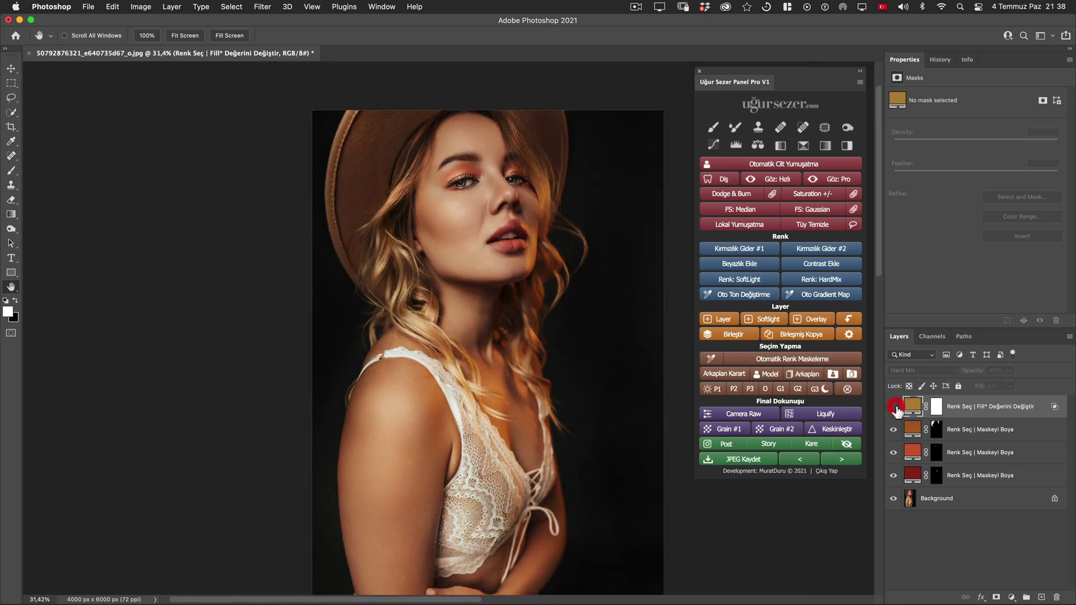
click(894, 407)
click(894, 407)
drag(976, 390, 978, 392)
Step: Give the warm Hard Mix layer 8% fill and Underlying Layer Blend If splits 0/55 and 200/255
click(894, 407)
double_click(1055, 408)
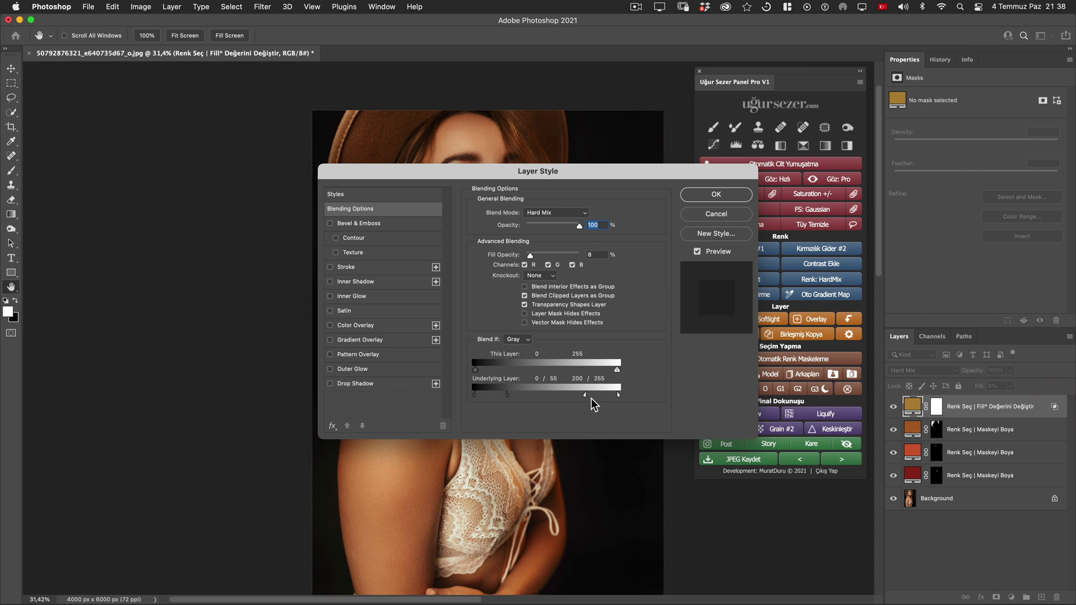
click(715, 197)
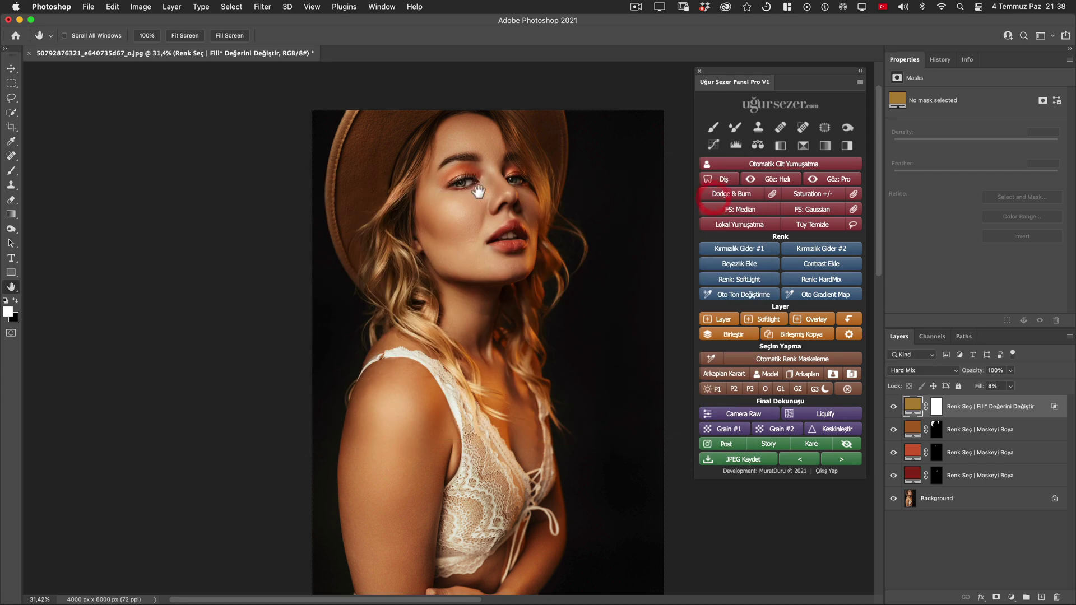
Step: Toggle the top warm fill layer on and off to judge the female portrait's tone
scroll(479, 191, up, 5)
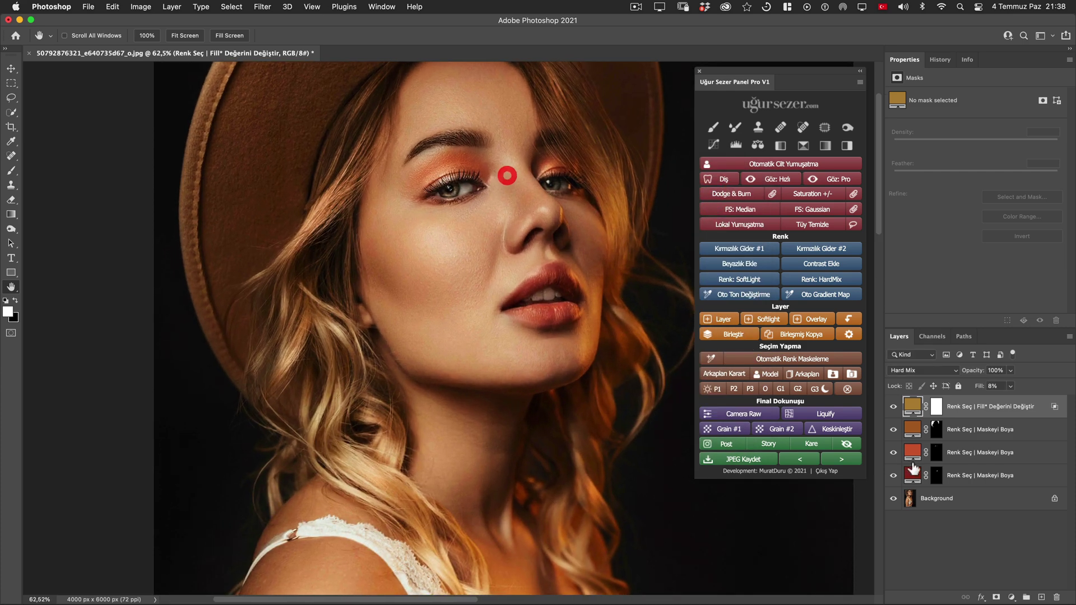
click(894, 407)
click(893, 407)
click(893, 408)
drag(549, 353, 503, 358)
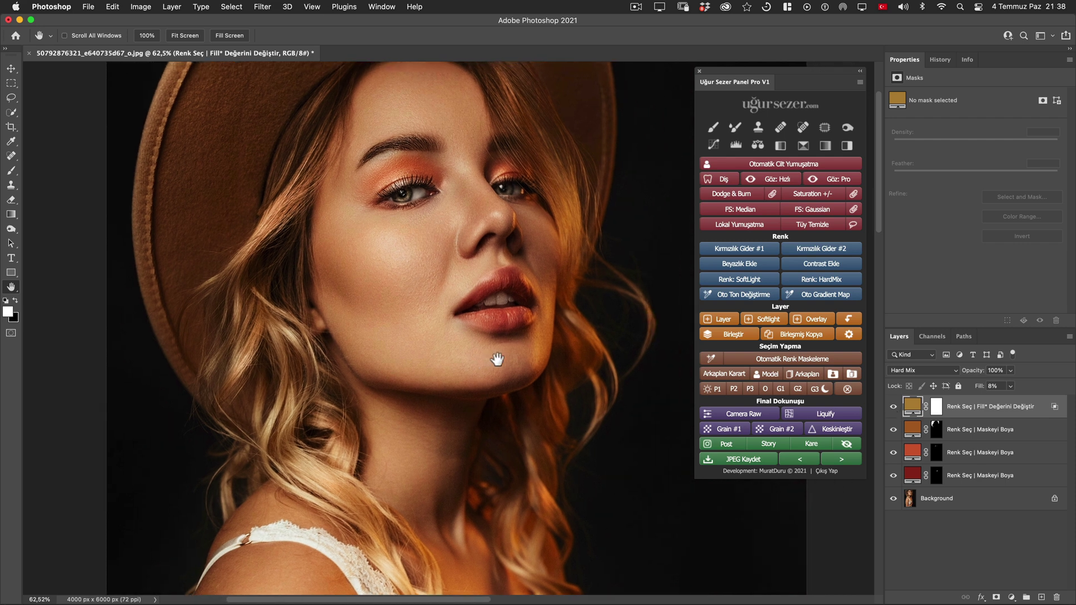
click(893, 407)
click(894, 407)
Step: Compare the graded female portrait against the original ungraded photo
alt+click(893, 498)
alt+click(894, 499)
scroll(505, 307, down, 3)
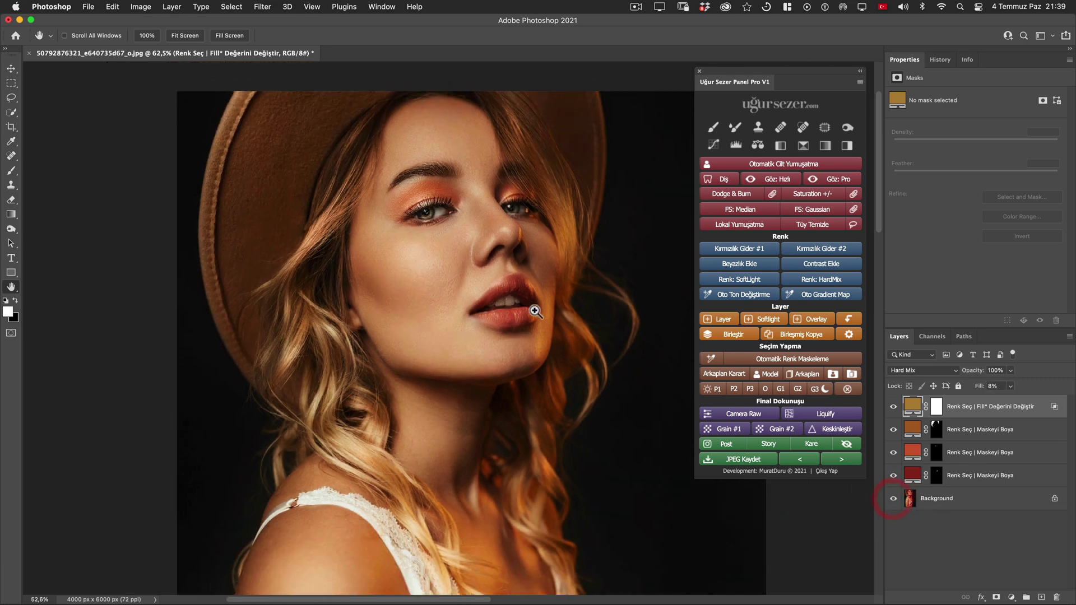
scroll(536, 321, down, 2)
scroll(535, 320, right, 2)
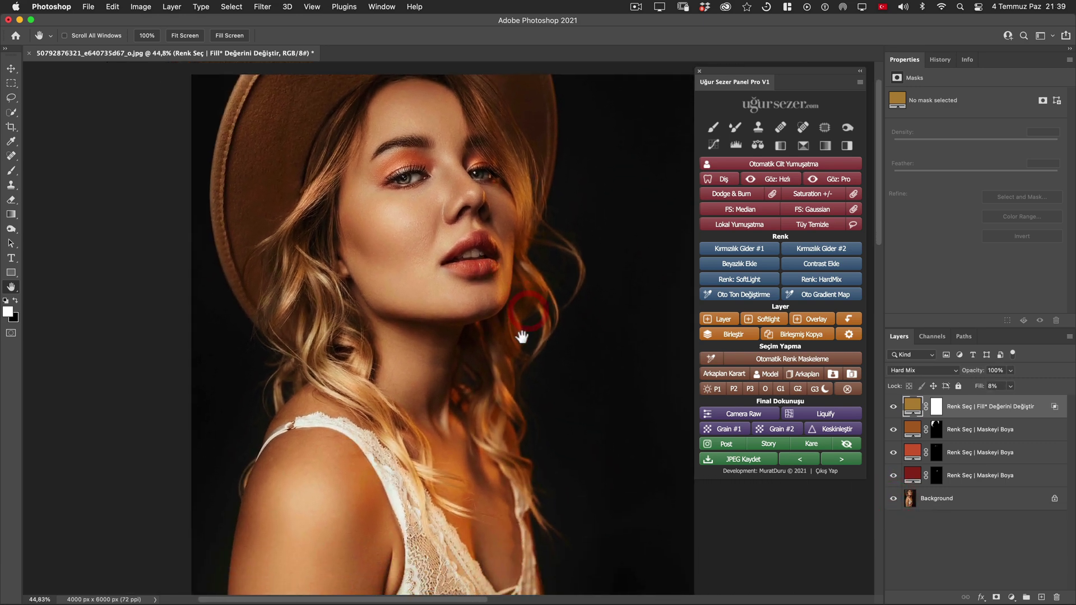
alt+click(893, 499)
alt+click(894, 499)
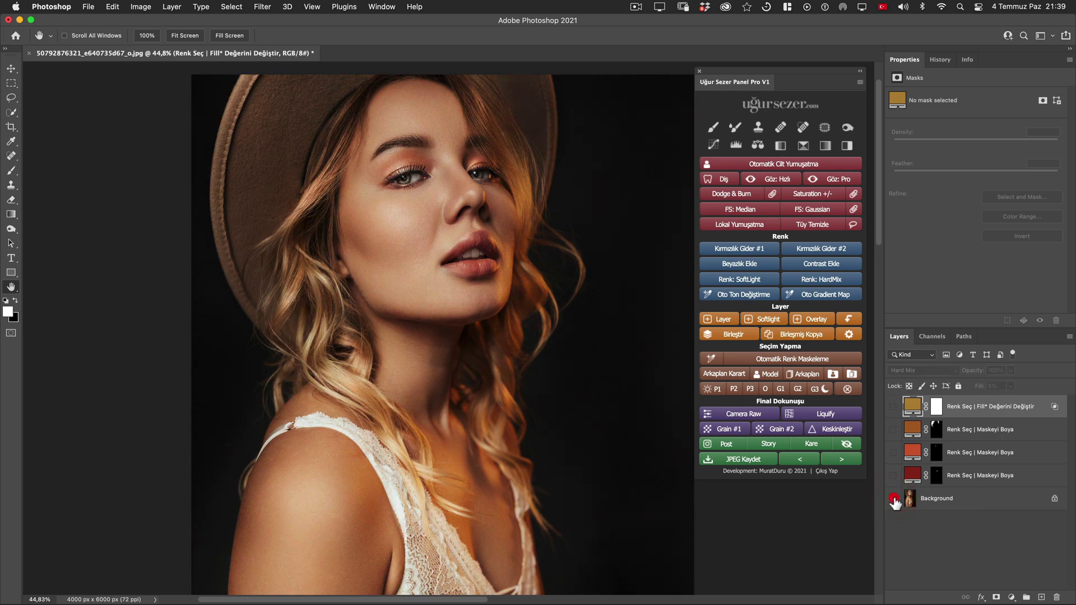
alt+click(894, 498)
scroll(560, 283, down, 3)
scroll(560, 355, down, 2)
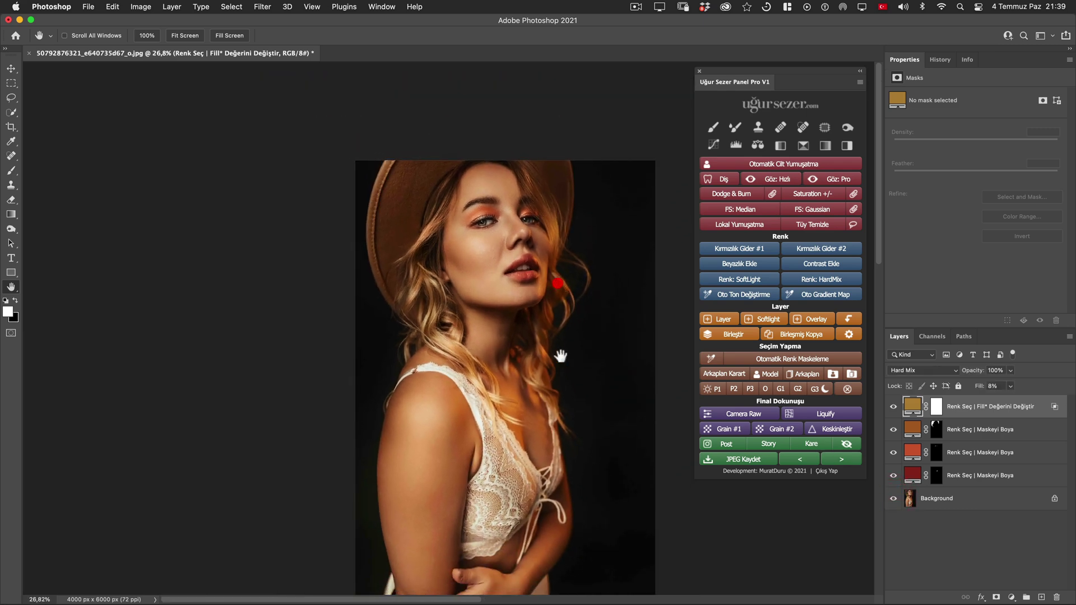
drag(548, 343, 547, 330)
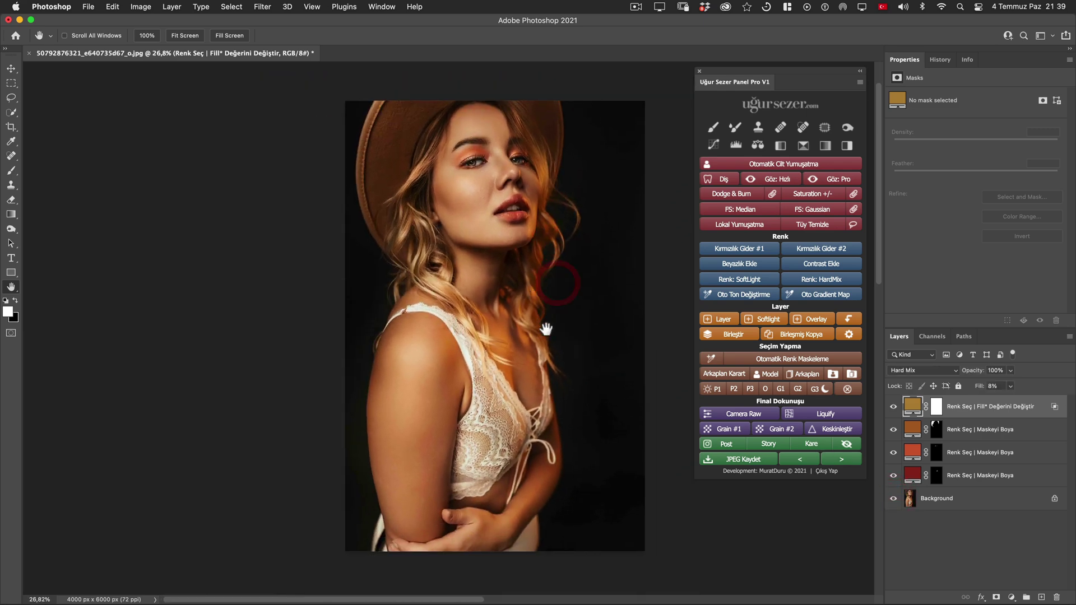
alt+click(893, 499)
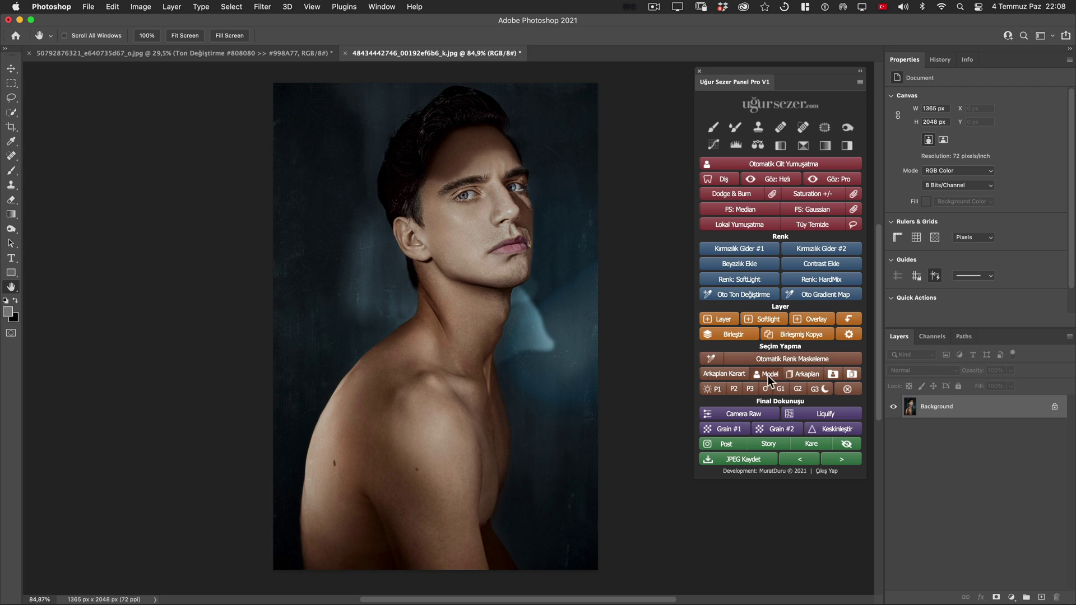
Step: Add a warm gold Hard Mix fill masked to the man, raising Fill from 5% to 8%
click(769, 375)
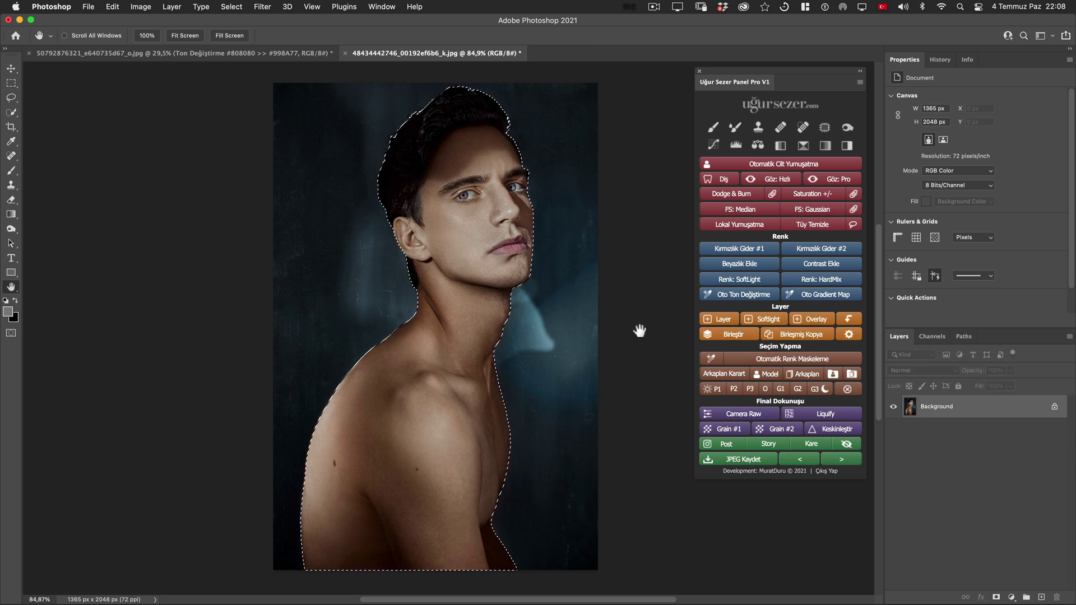
click(820, 280)
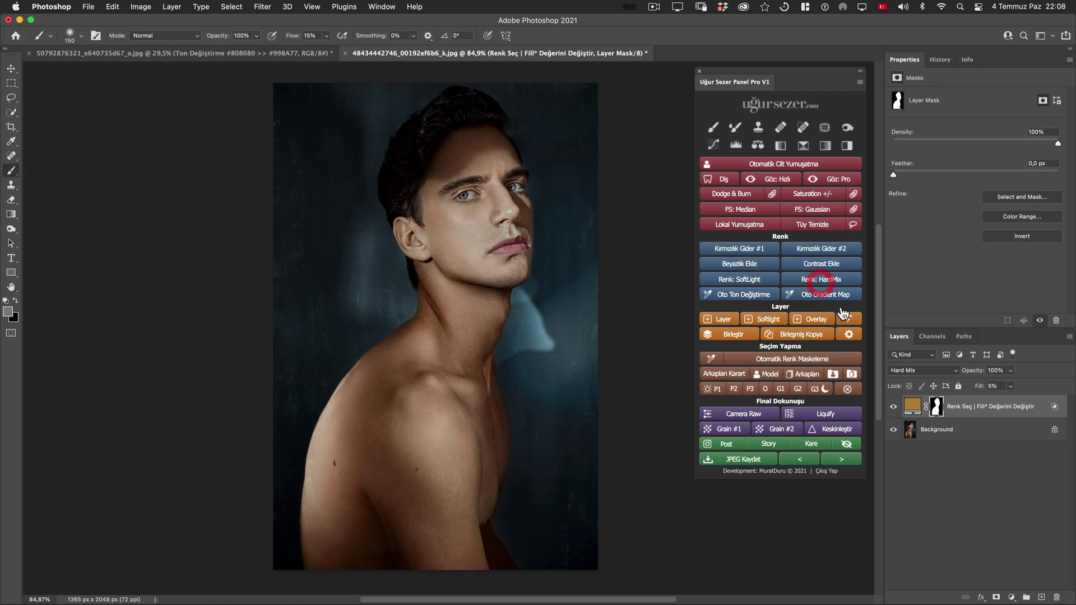
click(893, 408)
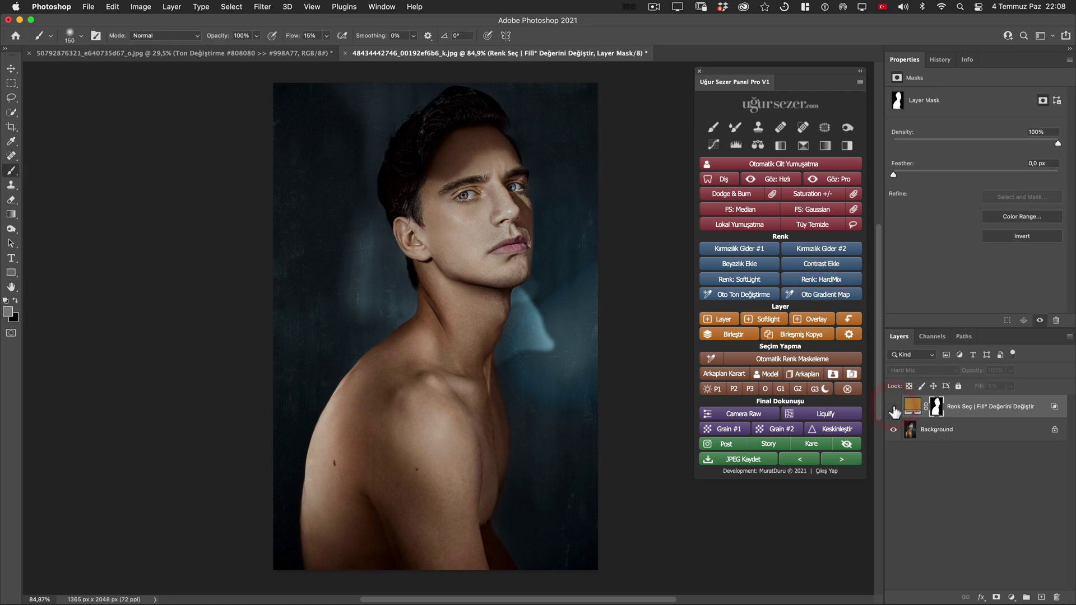
click(894, 408)
click(893, 407)
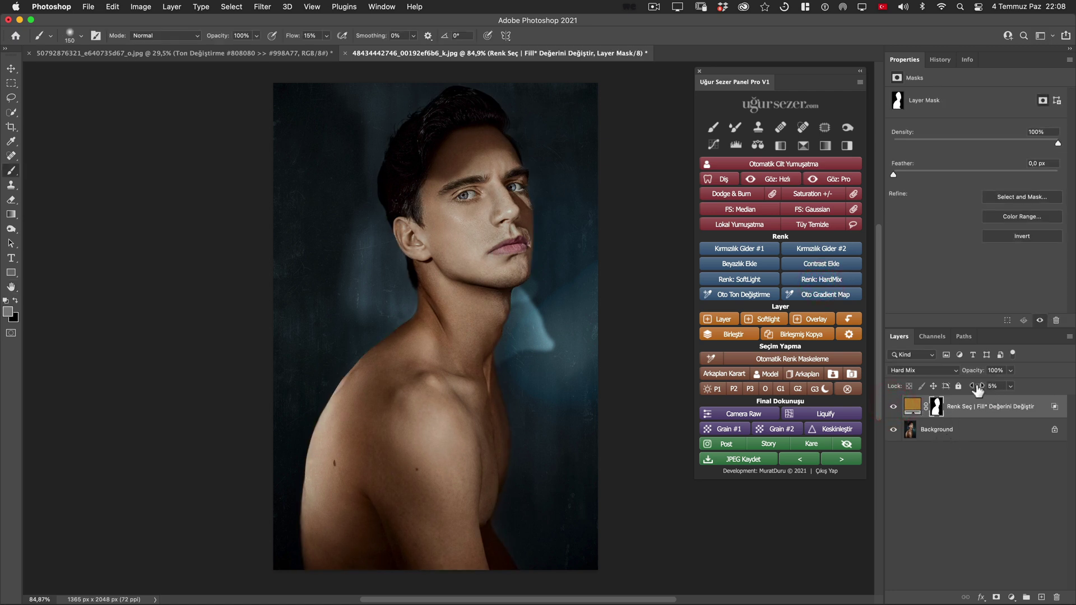
drag(977, 389, 929, 407)
click(893, 407)
Step: Select the background behind the man and add a Hard Mix fill layer masked to it
click(815, 380)
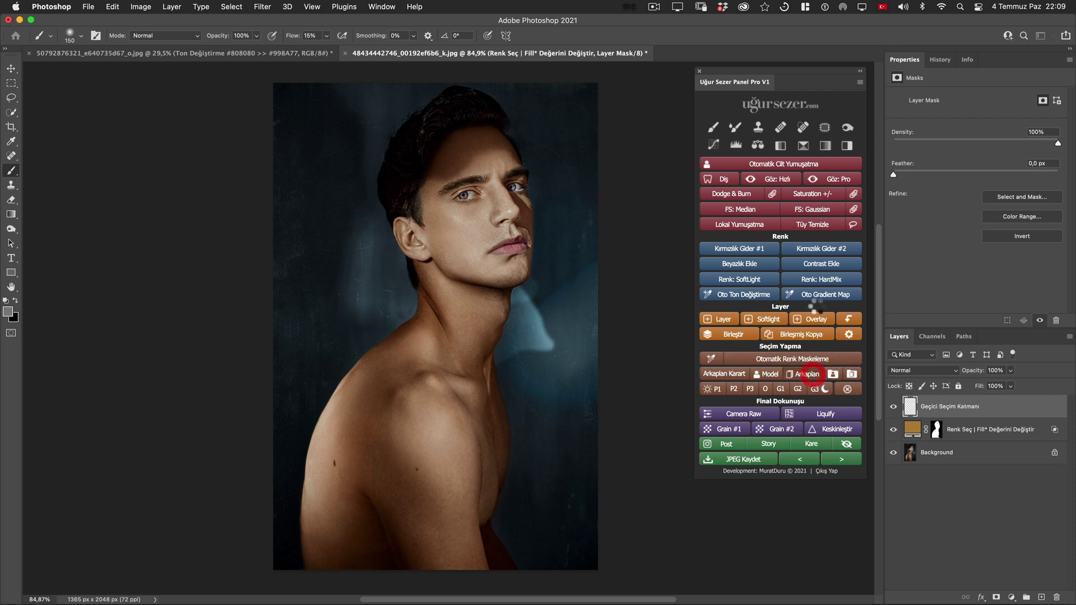
click(822, 282)
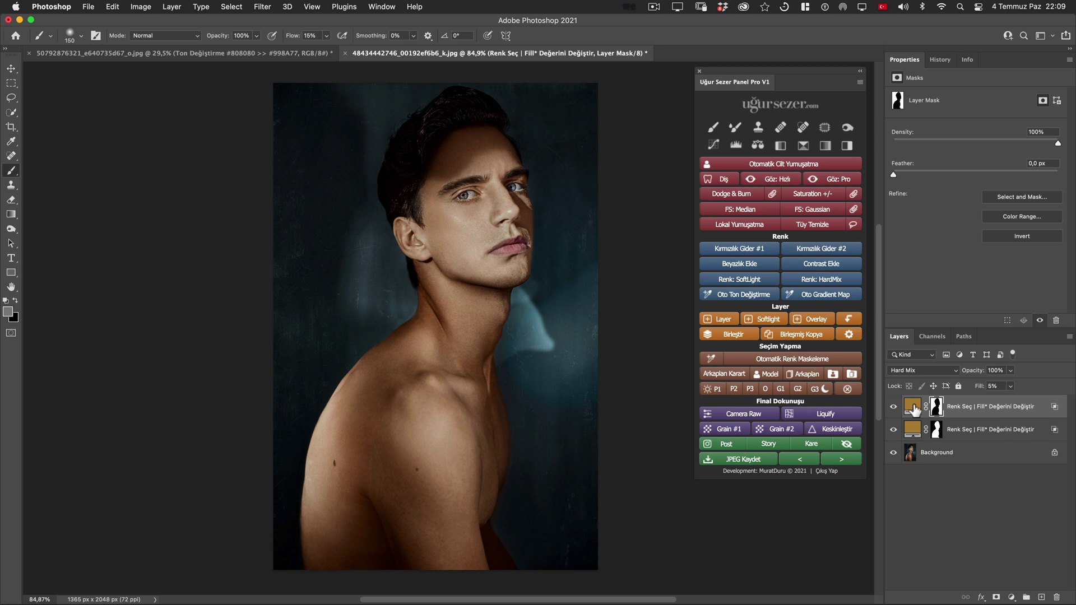
Step: Recolour the background Hard Mix layer to a dark blue sampled from the backdrop, Fill 6%
double_click(914, 412)
click(567, 272)
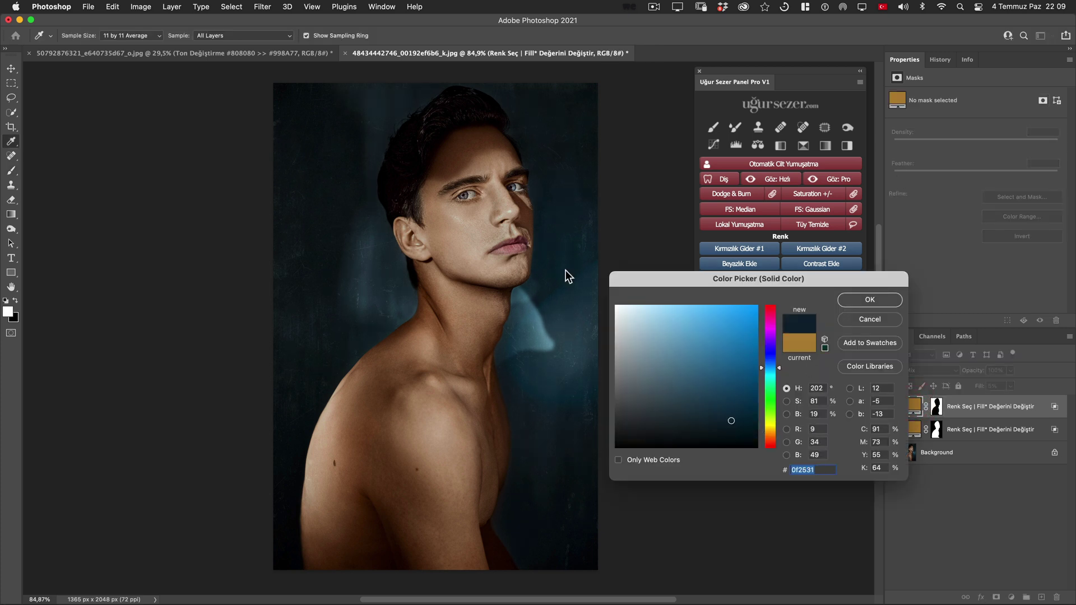
click(870, 305)
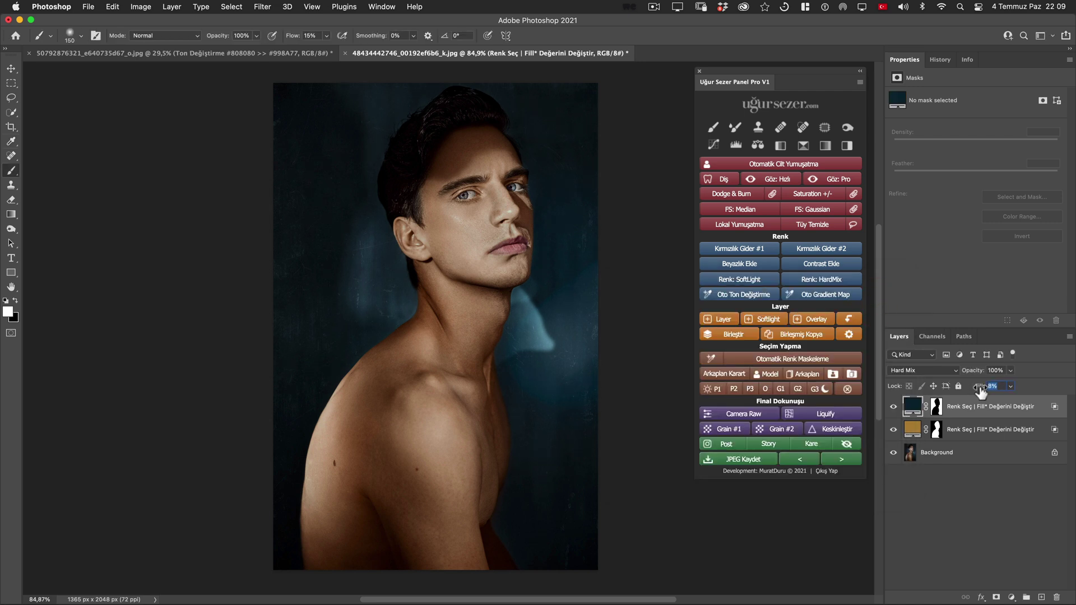
drag(980, 392, 979, 392)
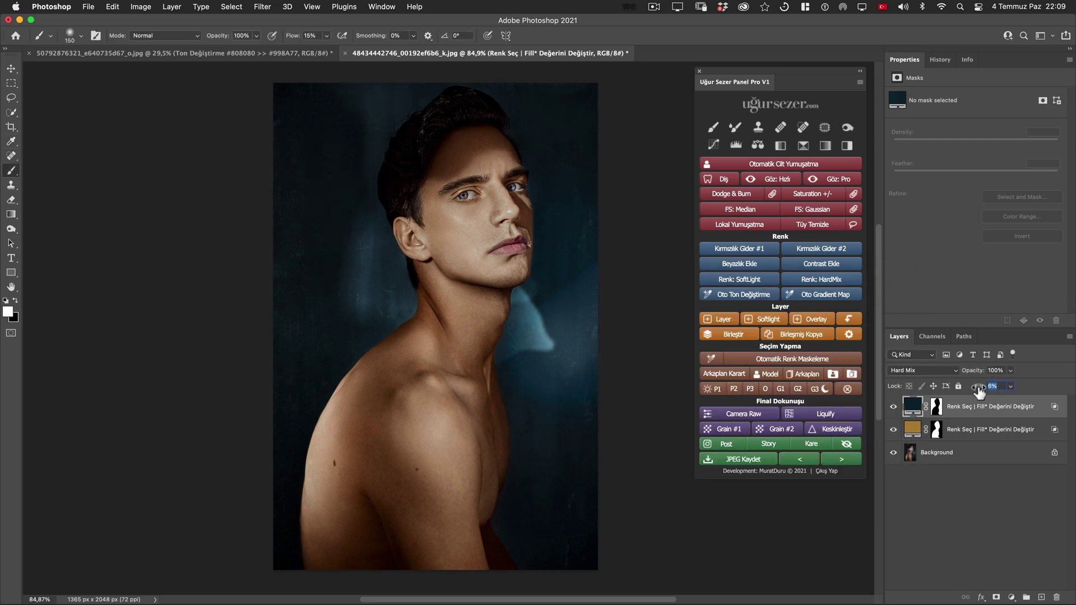
Step: Compare the cooled backdrop grade against the original photo
alt+click(893, 453)
alt+click(894, 453)
alt+click(894, 453)
Step: Check the original, then raise the warm subject layer's Fill to 11%
alt+click(894, 452)
scroll(548, 254, up, 3)
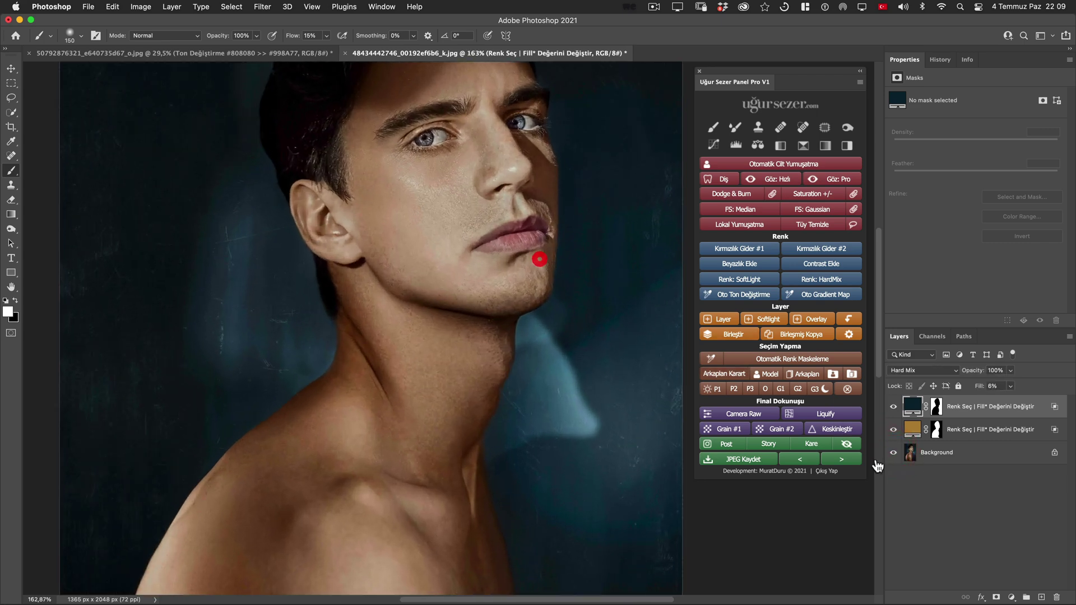
alt+click(893, 453)
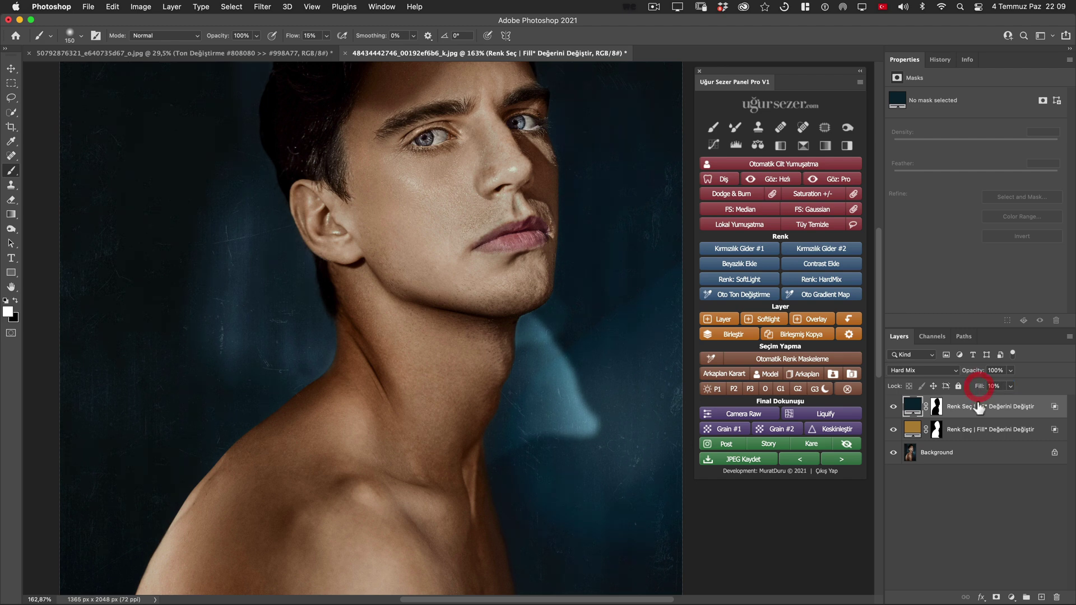
click(975, 429)
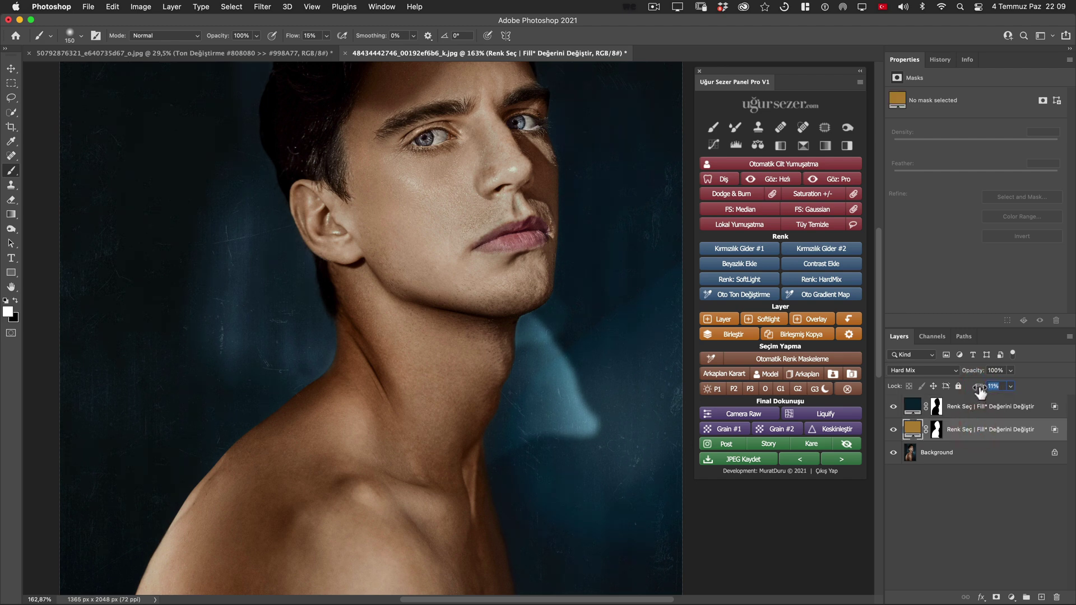
drag(979, 393, 987, 392)
scroll(509, 332, down, 3)
drag(531, 371, 543, 345)
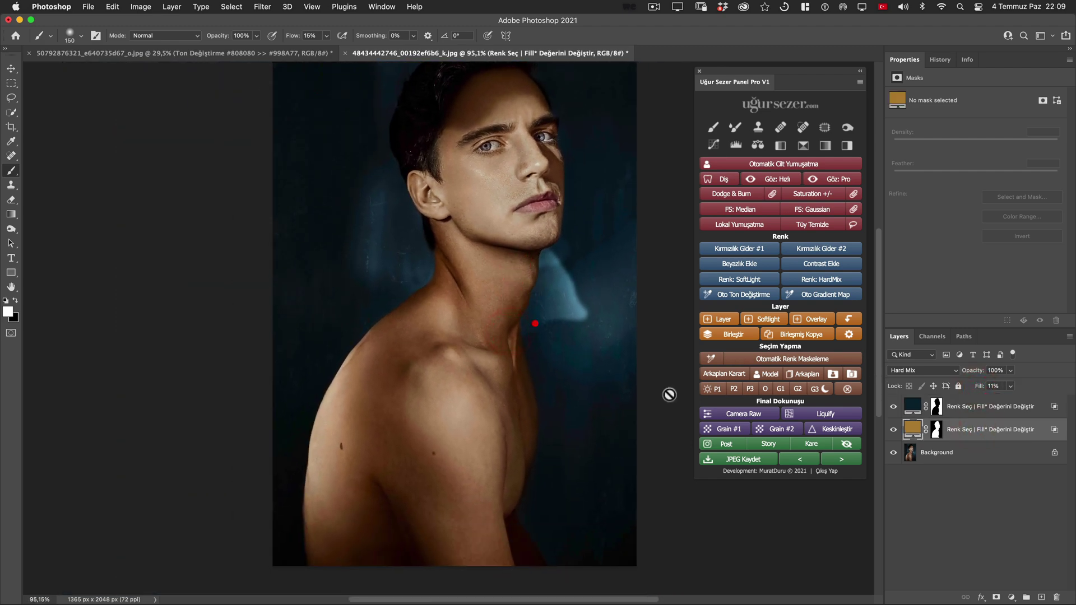
Step: Compare the finished male portrait grade with the original, ending on the graded view
alt+click(893, 452)
alt+click(893, 452)
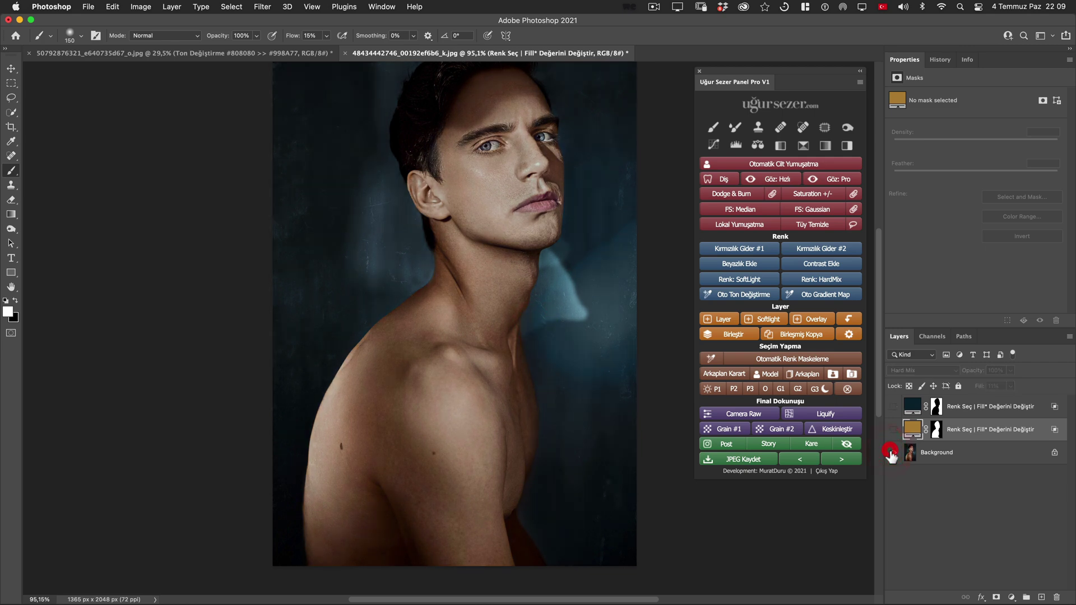
scroll(571, 353, up, 3)
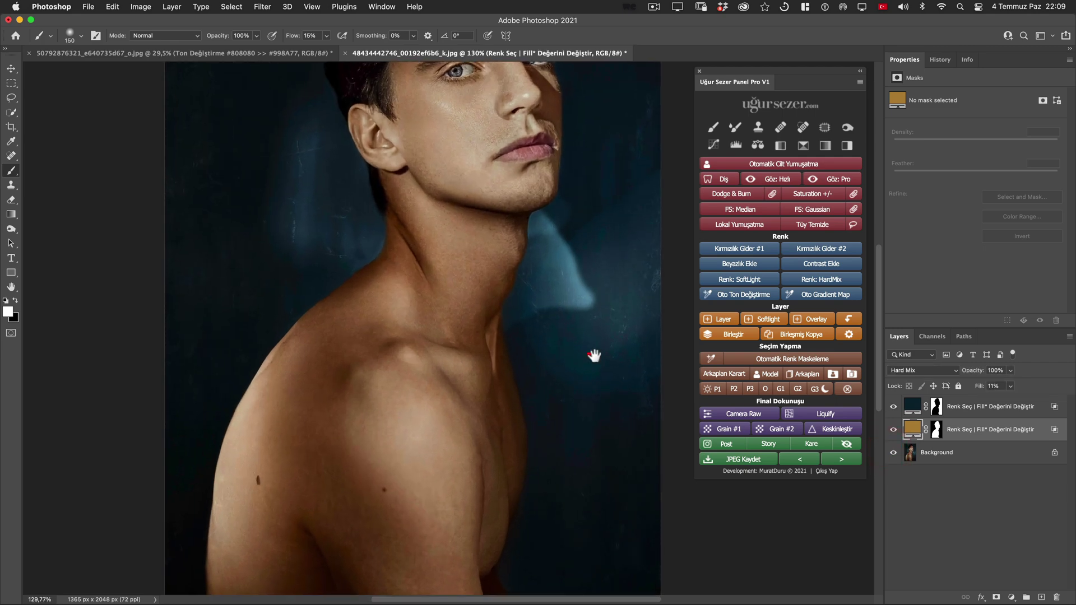
alt+click(893, 452)
alt+click(893, 452)
scroll(540, 376, up, 5)
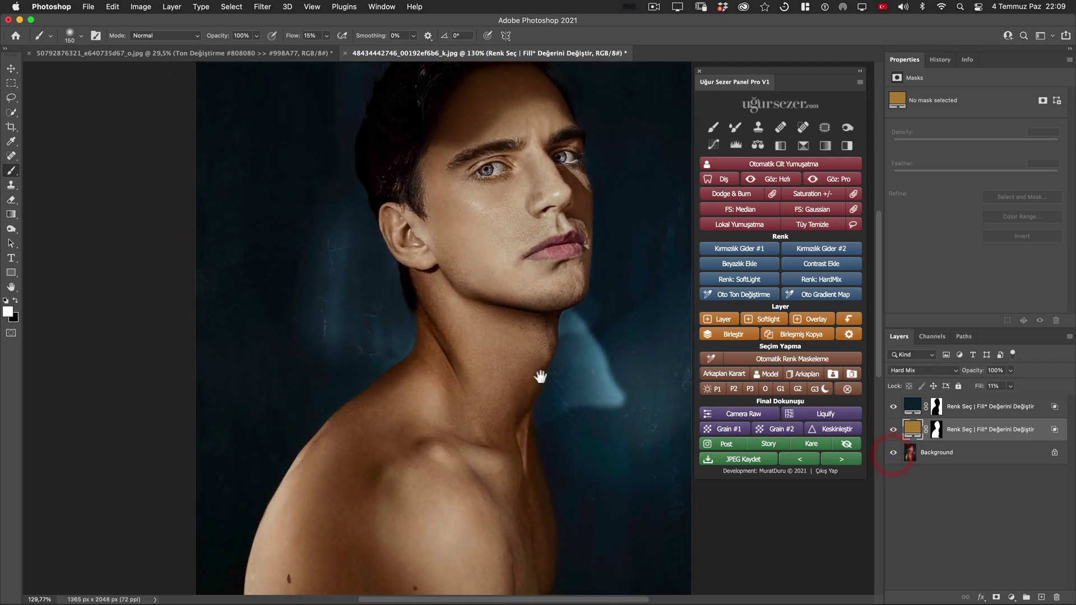
alt+click(893, 452)
alt+click(893, 452)
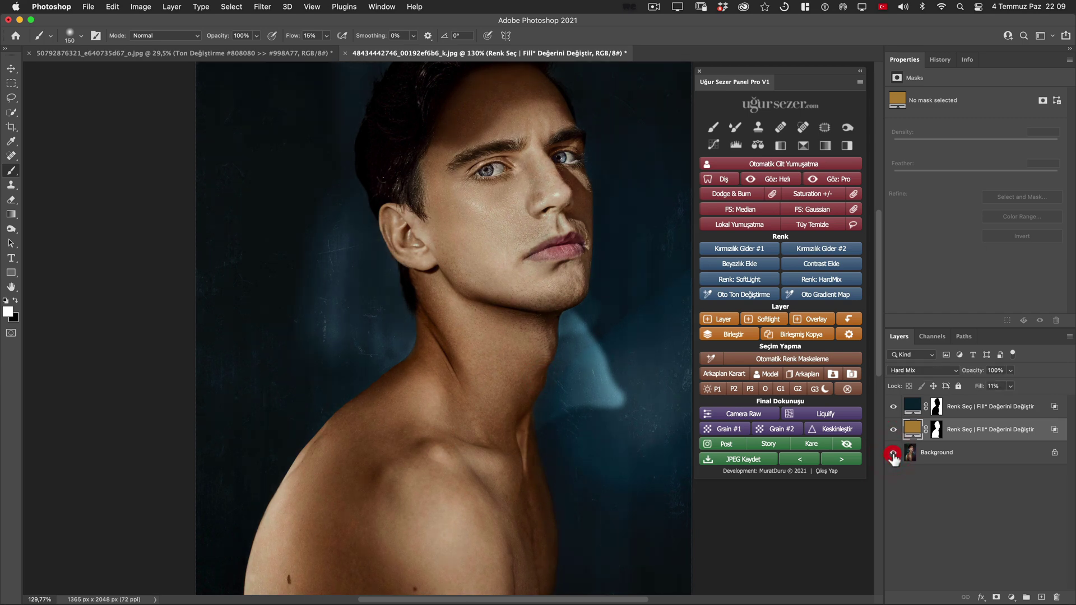
alt+click(893, 452)
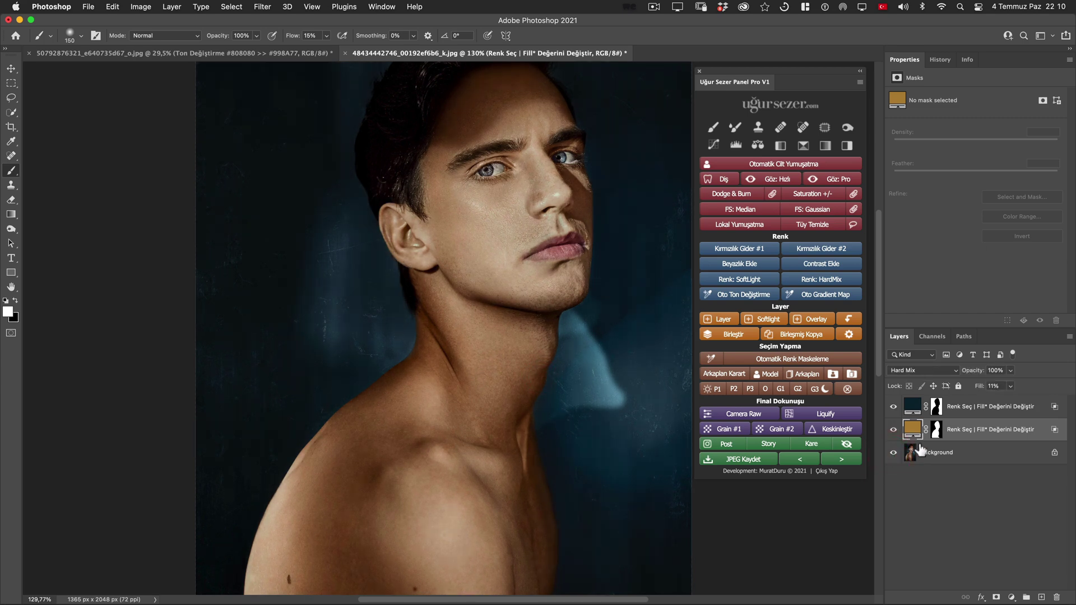